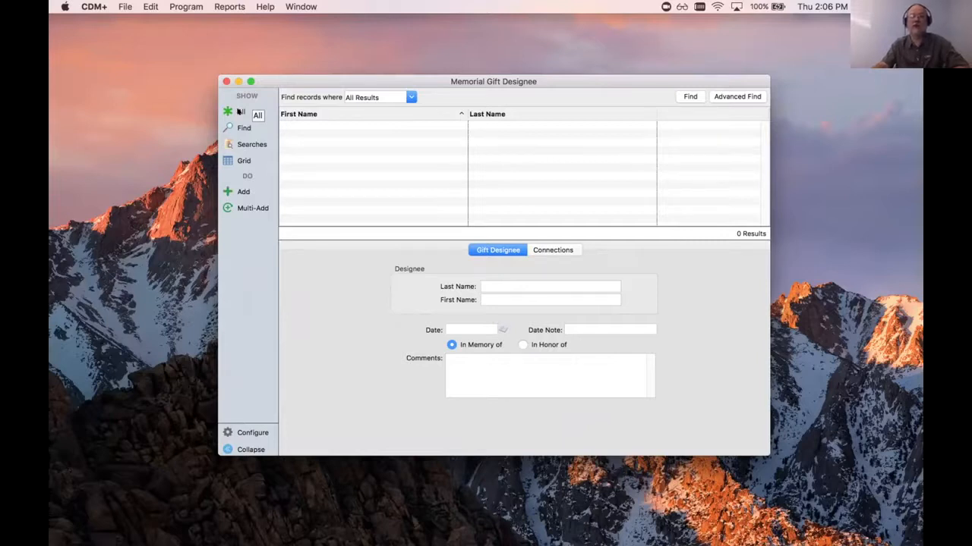
# - List all memorial gift designees and view the record in the third row of the list
pyautogui.click(239, 111)
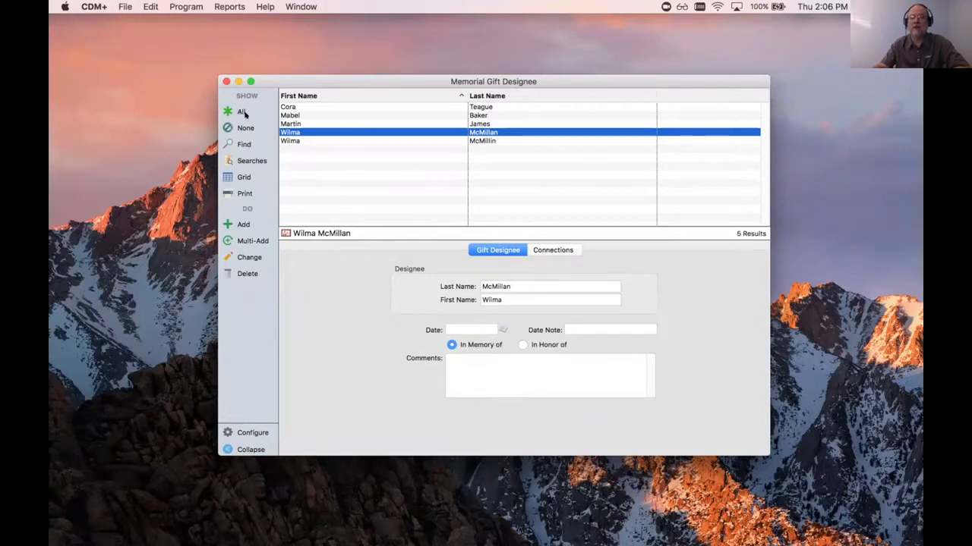
pyautogui.click(422, 123)
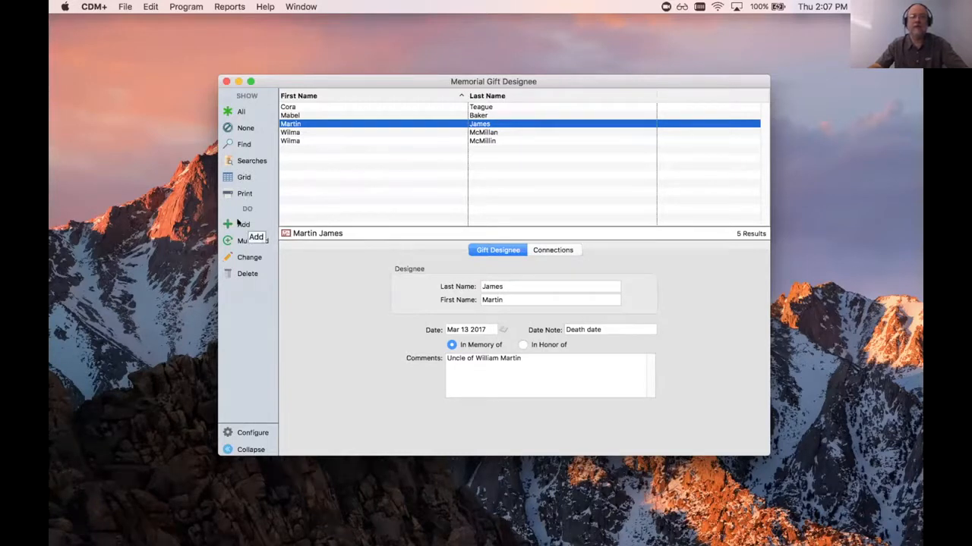
# - Add a new gift designee, entering the person's last and first name and the date Aug 1 2018
pyautogui.click(237, 222)
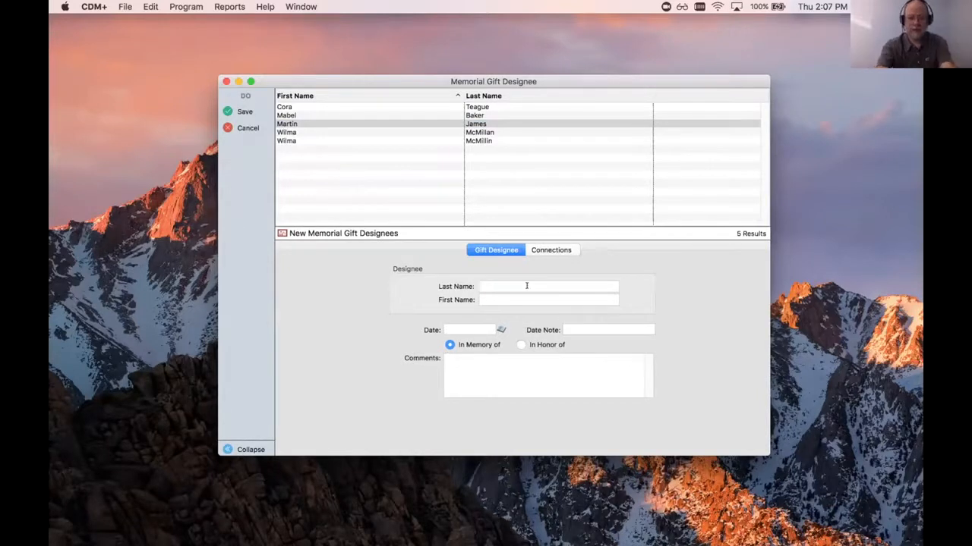
pyautogui.press('Tab')
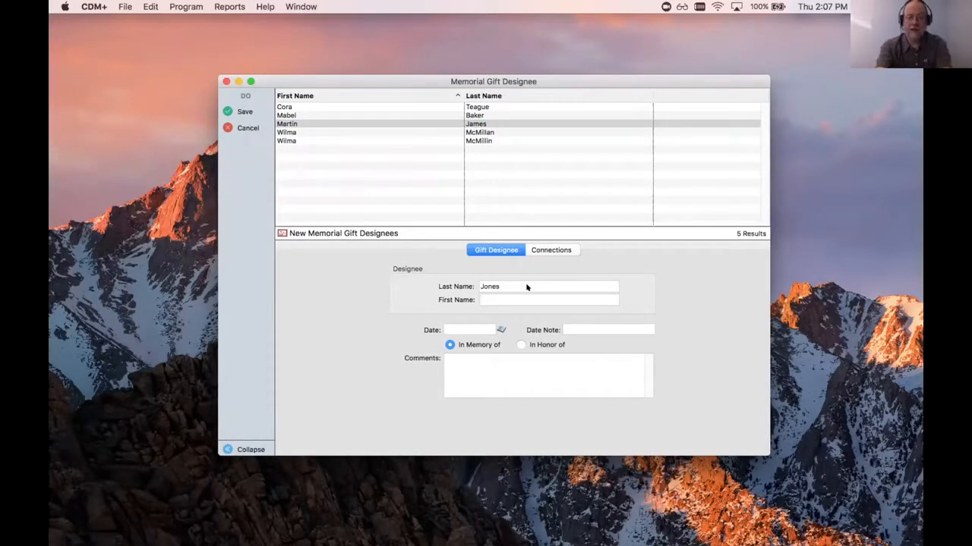
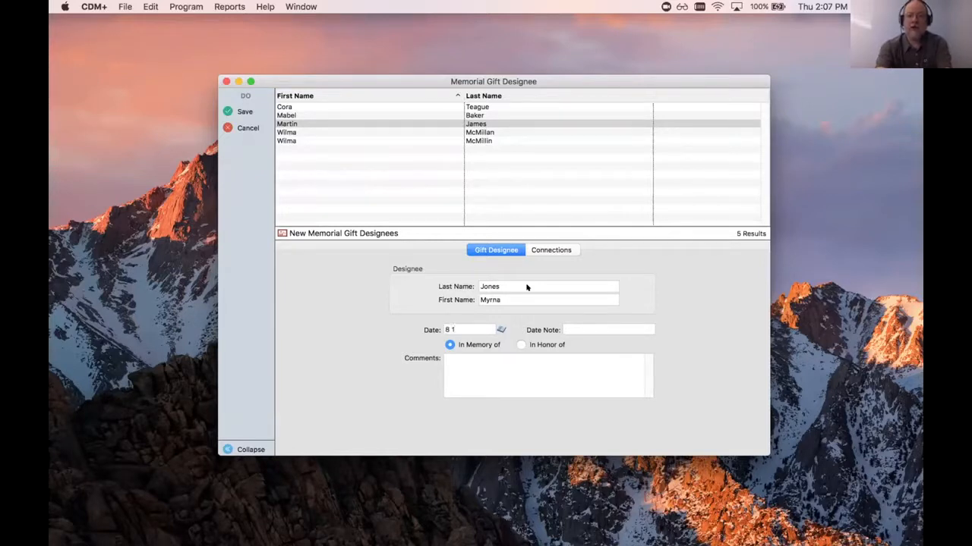
pyautogui.press('Tab')
# - Set the designee's date note to "100th birthday" and mark the gift as In Honor of
pyautogui.write('100th bor')
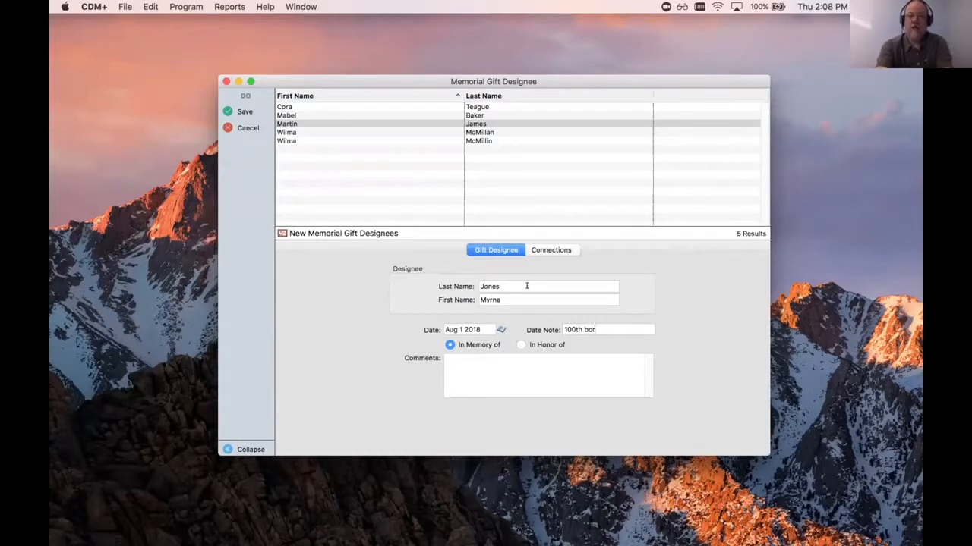
pyautogui.write('irthday')
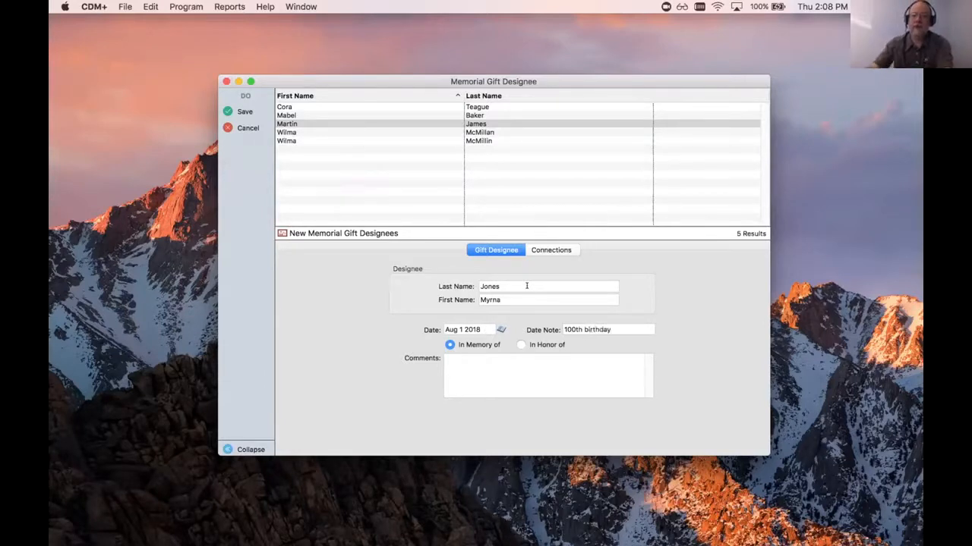
pyautogui.click(521, 344)
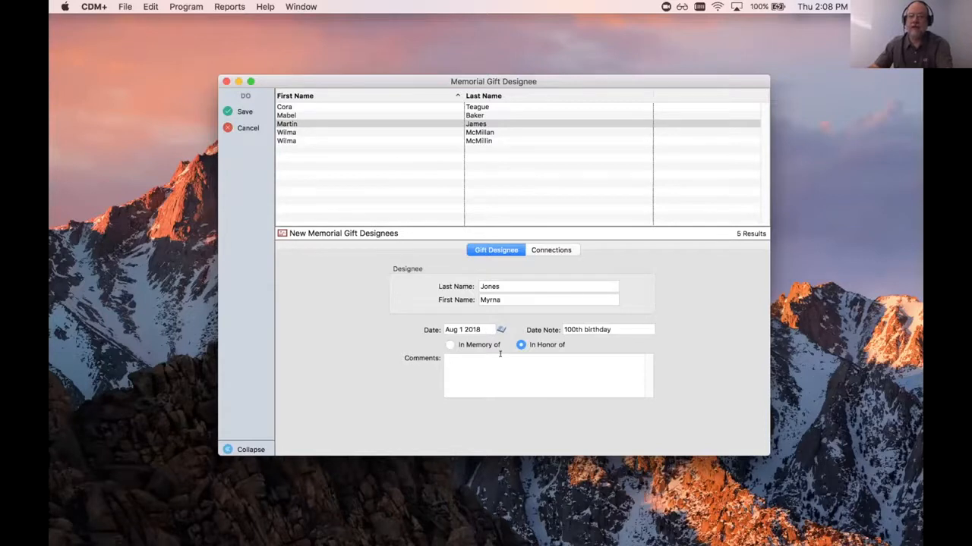
# - Enter the comment "Use at the discretion of the trustees" and save the new designee record
pyautogui.click(548, 355)
pyautogui.write('Use at the ')
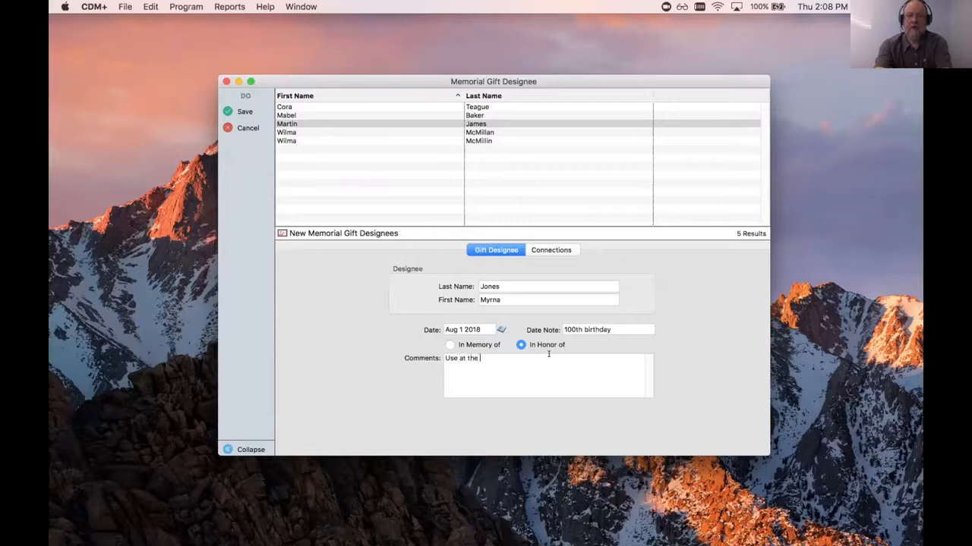
pyautogui.write('discretion of th')
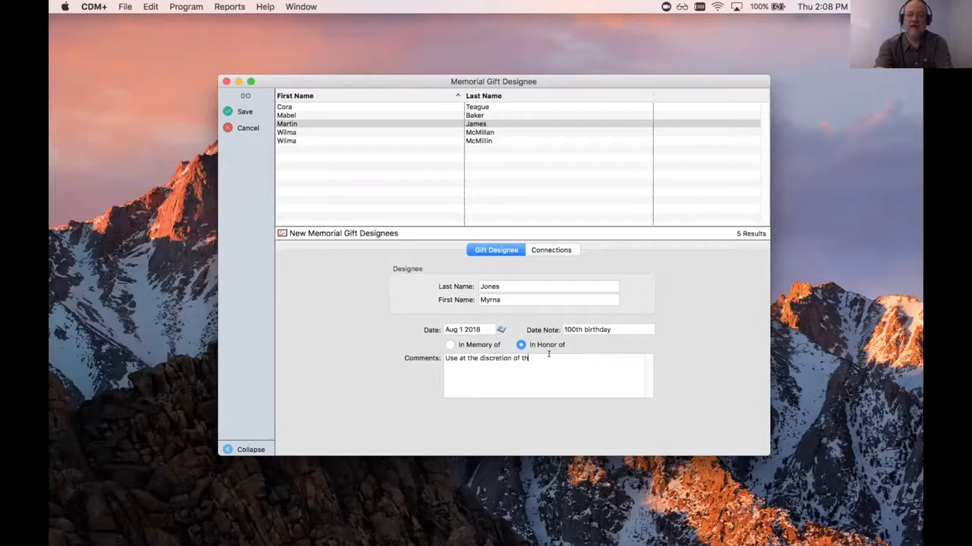
pyautogui.write('e trustees')
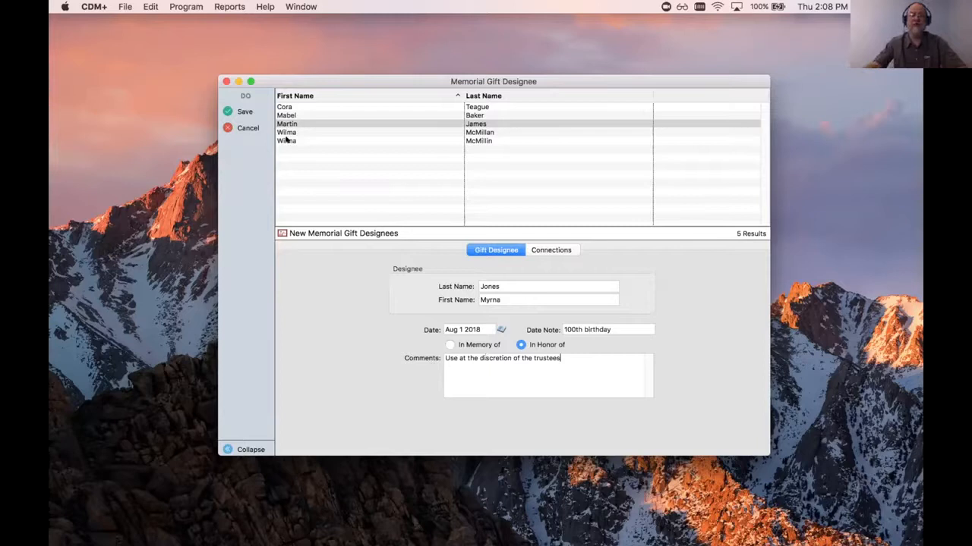
pyautogui.click(239, 111)
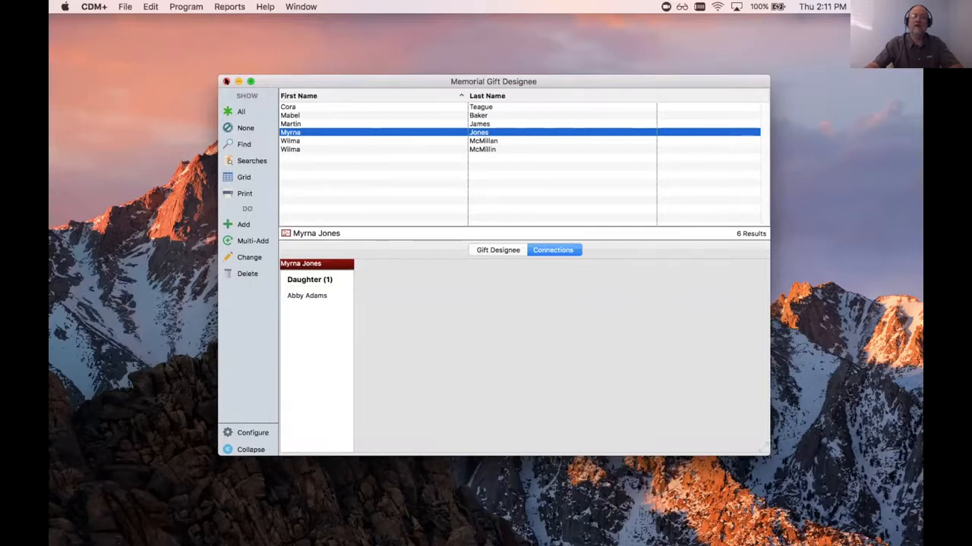
# - Close the Memorial Gift Designee window and open Batch Contribution Entry
pyautogui.click(226, 81)
pyautogui.click(187, 6)
pyautogui.moveTo(196, 74)
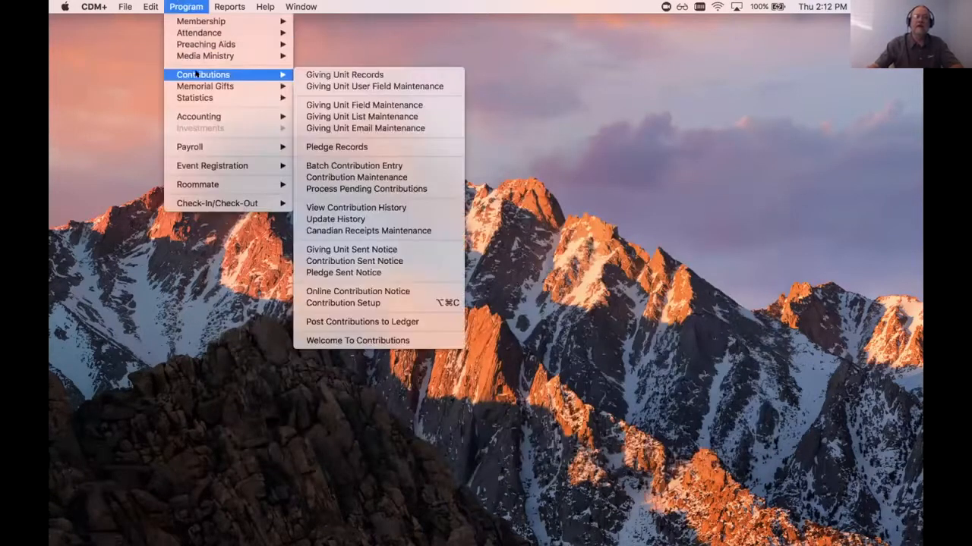
pyautogui.click(343, 166)
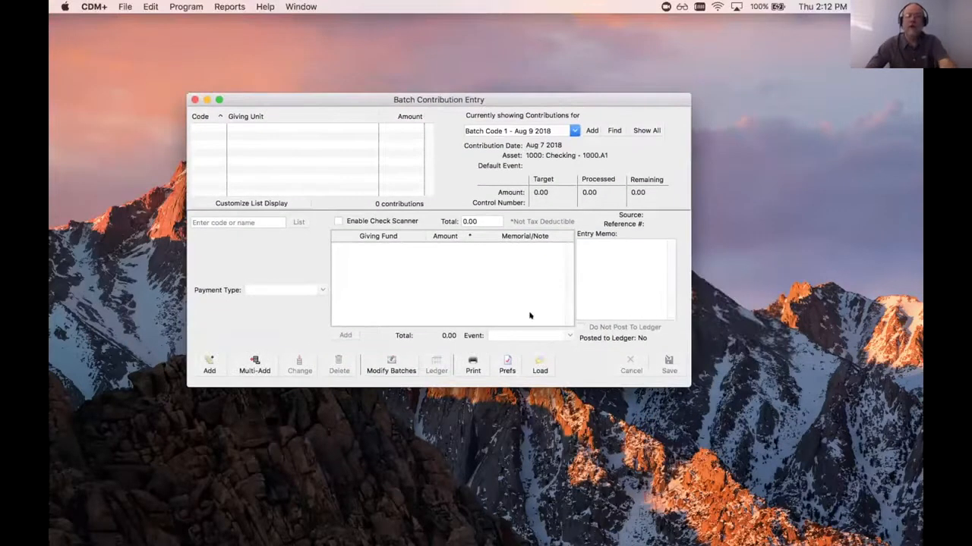
# - Start a new contribution in the batch and assign the donor couple from the list of giving units
pyautogui.click(209, 365)
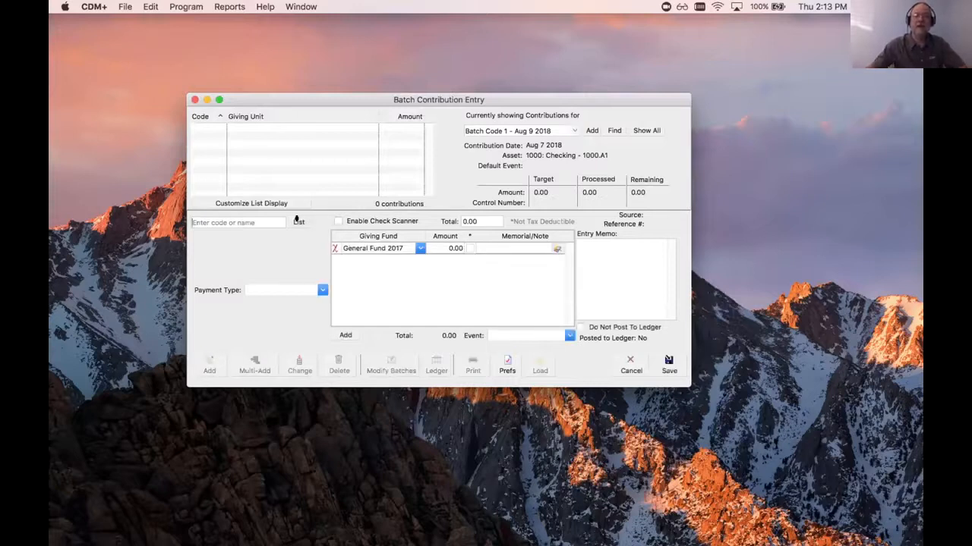
pyautogui.click(336, 220)
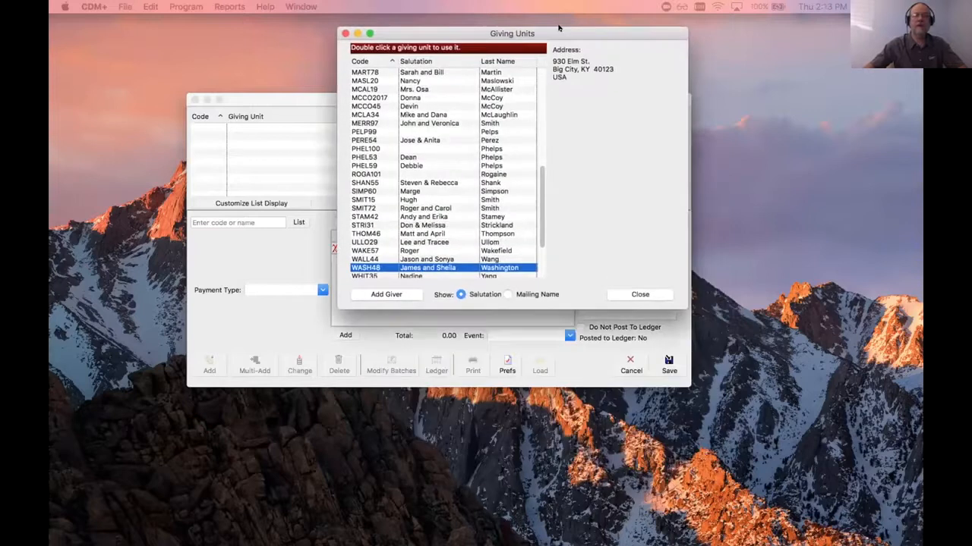
pyautogui.doubleClick(430, 207)
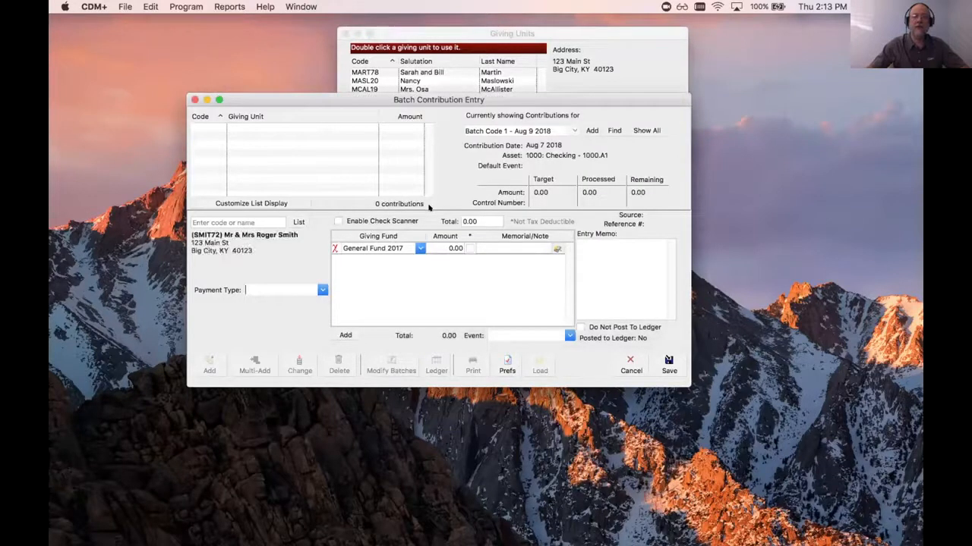
# - Set the payment type to Check with check number 2453 and enter a contribution total of 100.00
pyautogui.write('c')
pyautogui.press('Tab')
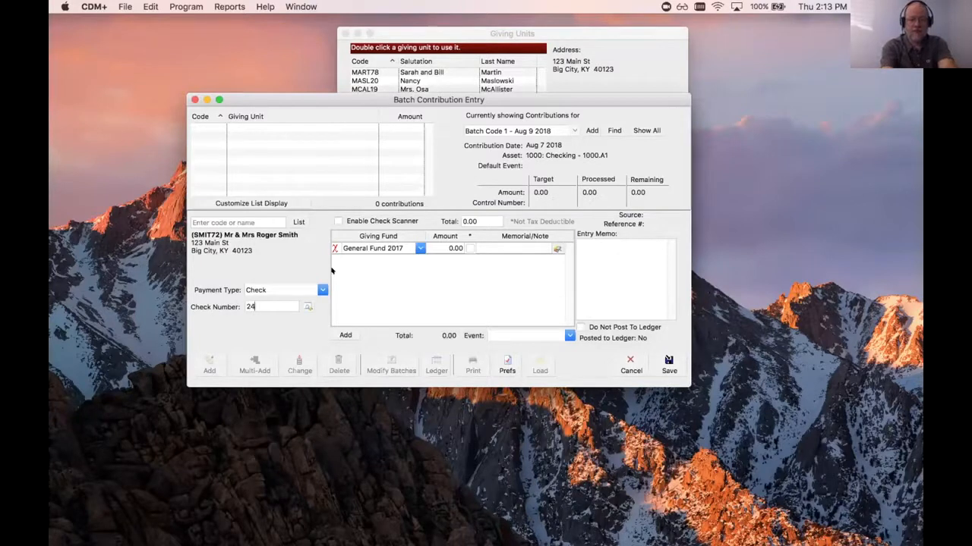
pyautogui.click(478, 220)
pyautogui.write('100')
pyautogui.press('Tab')
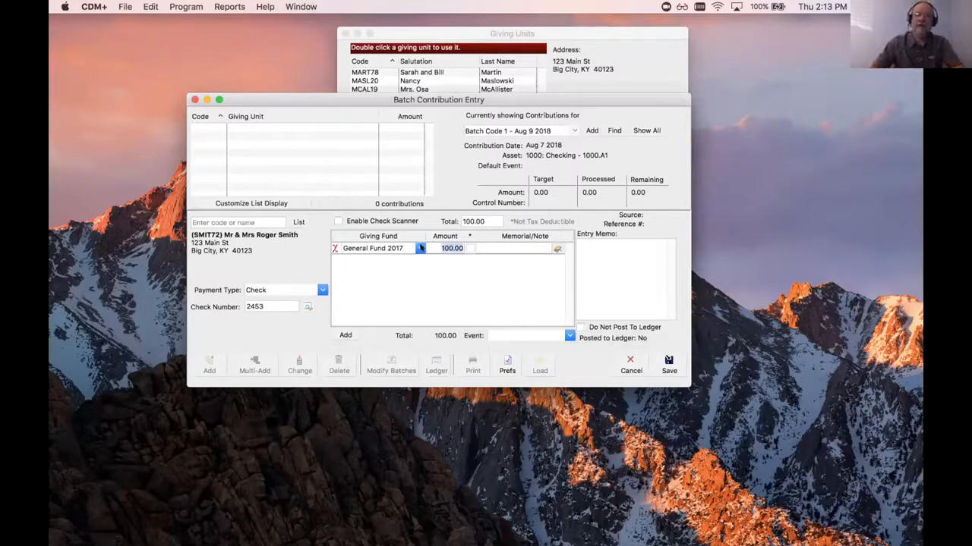
# - Change the contribution's giving fund to Memorial
pyautogui.hotkey('shift', 'Tab')
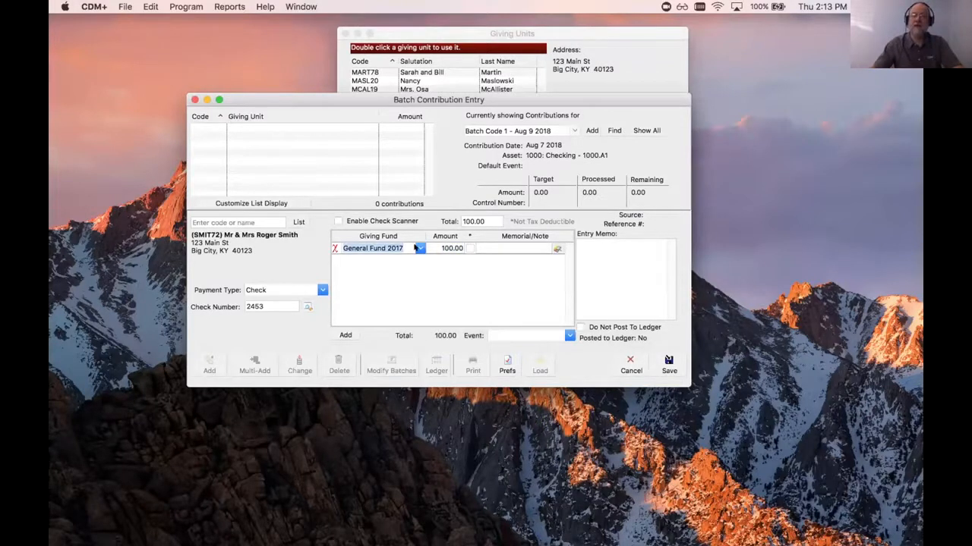
pyautogui.click(420, 248)
pyautogui.click(360, 317)
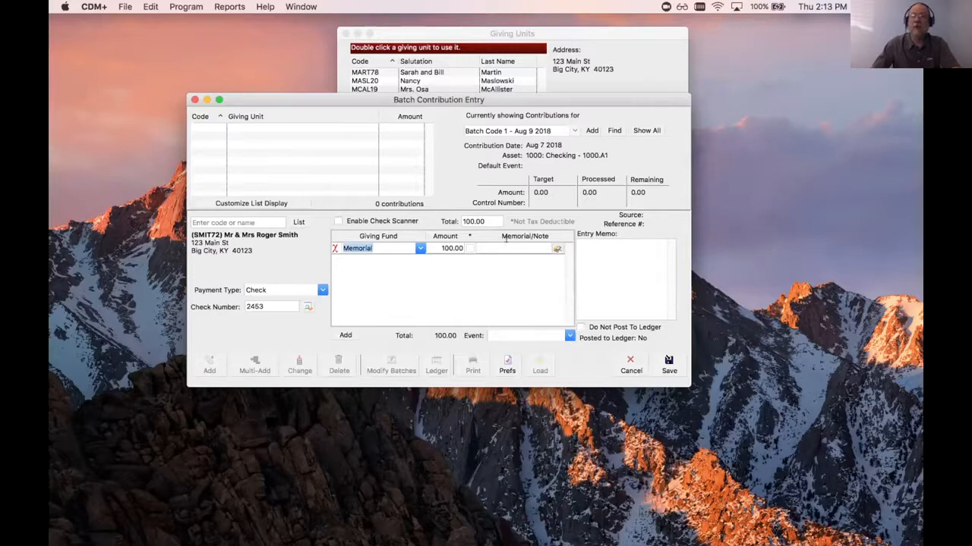
# - Attach the newly added designee to the contribution's memorial line and save the contribution
pyautogui.click(556, 249)
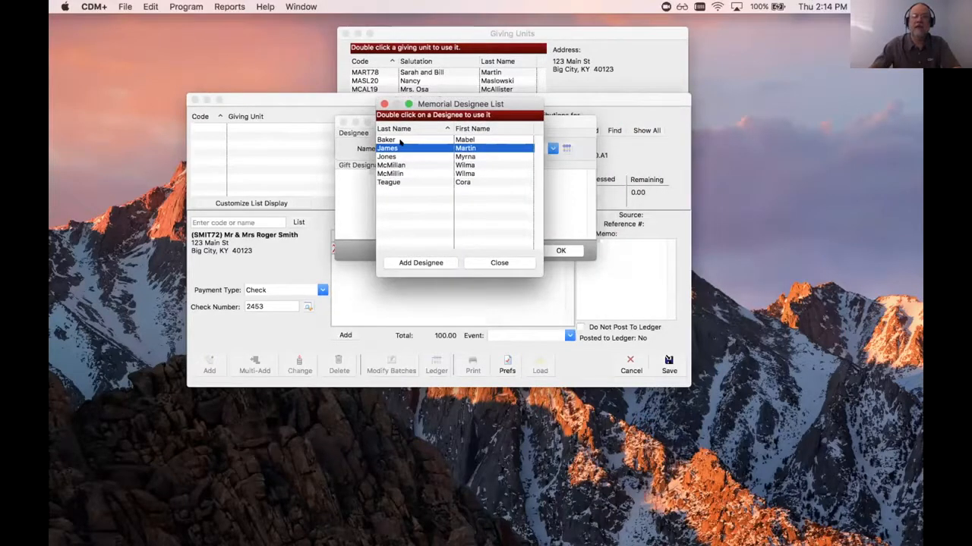
pyautogui.click(399, 156)
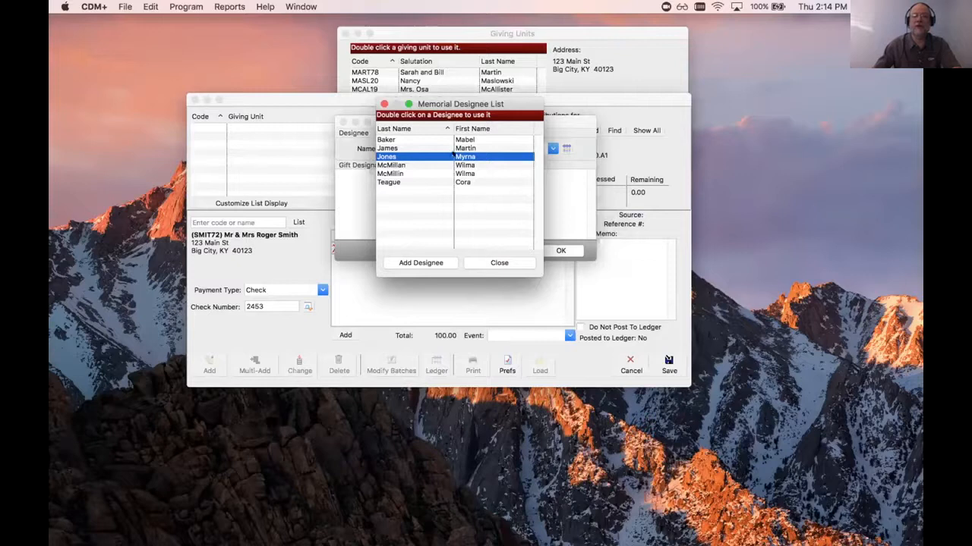
pyautogui.doubleClick(461, 156)
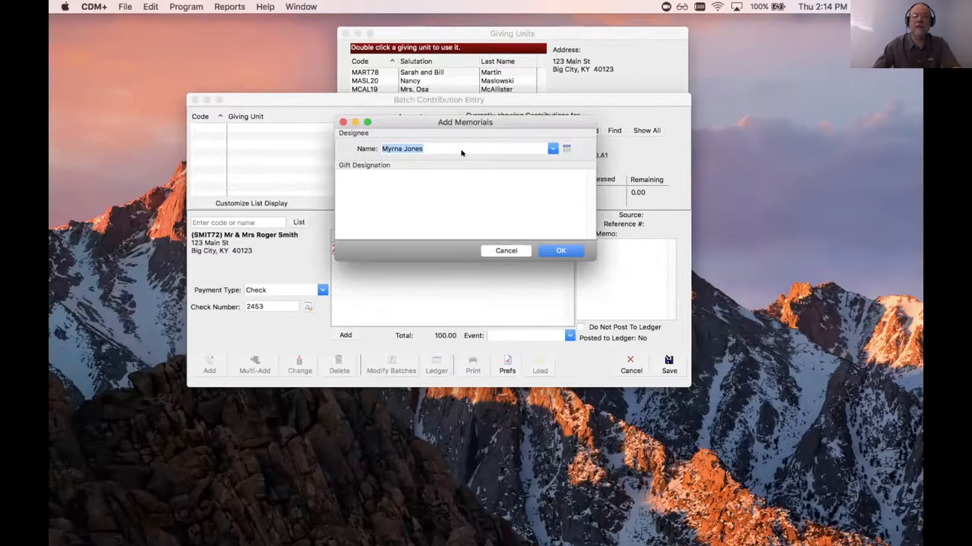
pyautogui.click(564, 252)
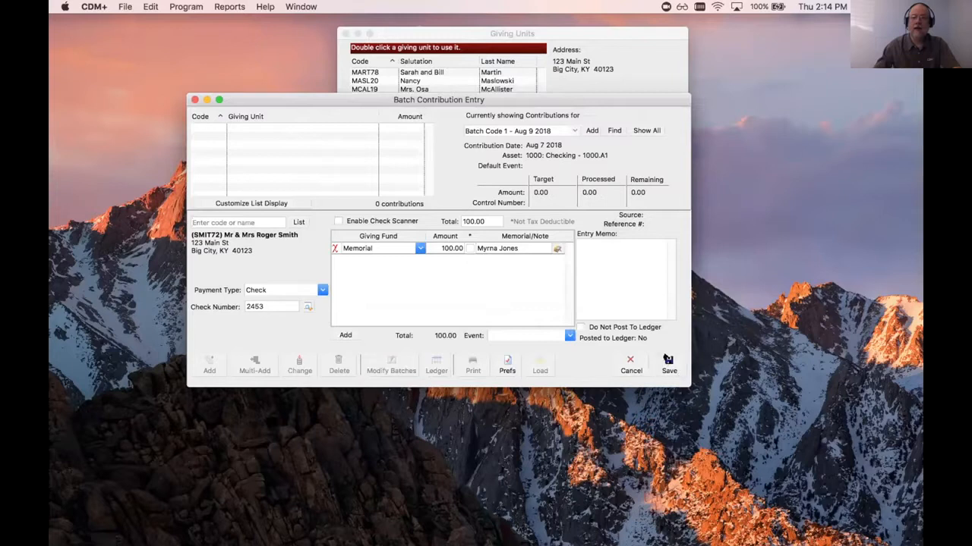
pyautogui.click(667, 360)
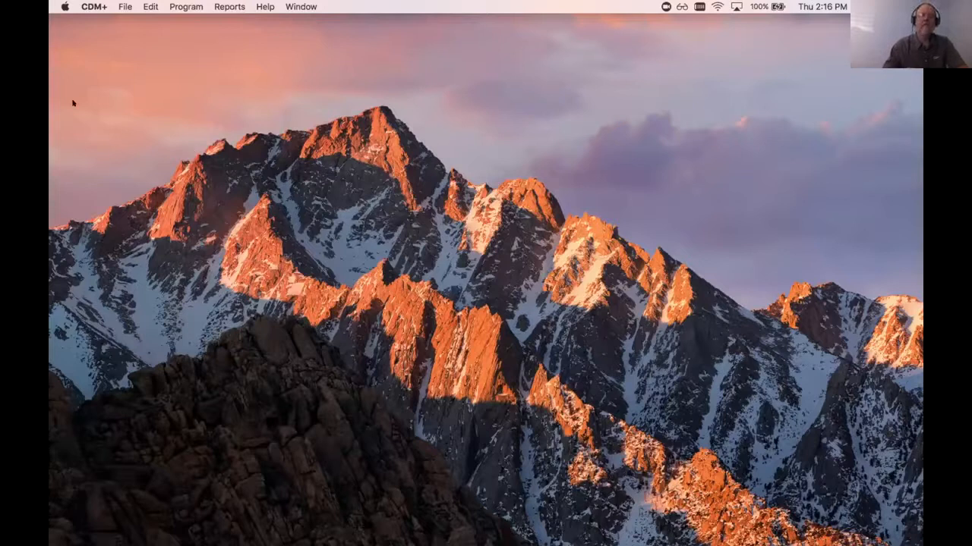
# - Open the Gifts Given Composite report from the memorial gifts reports
pyautogui.click(228, 6)
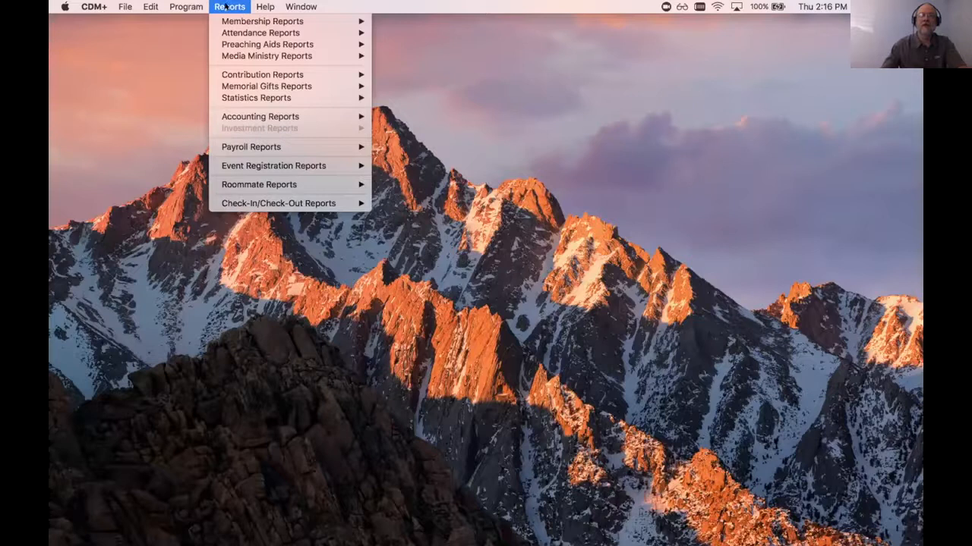
pyautogui.moveTo(275, 86)
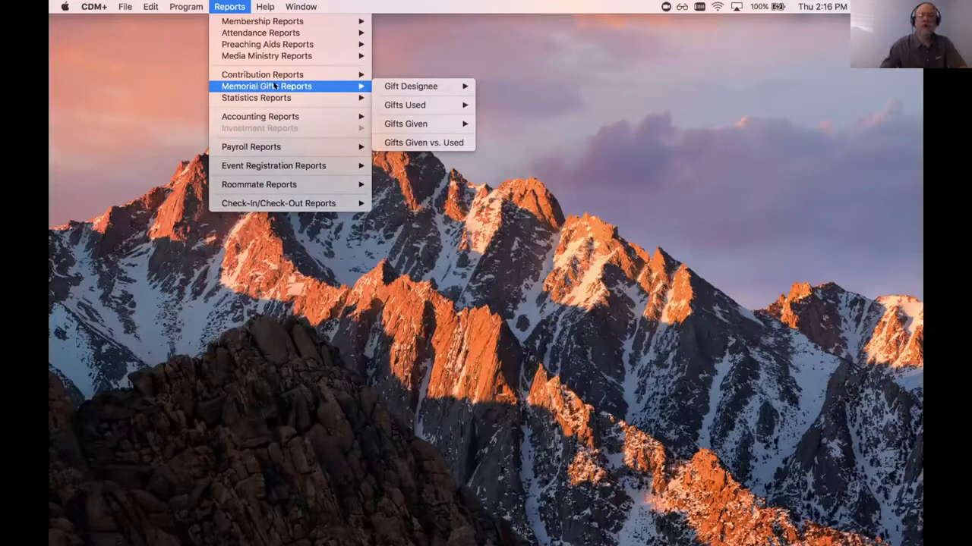
pyautogui.moveTo(402, 87)
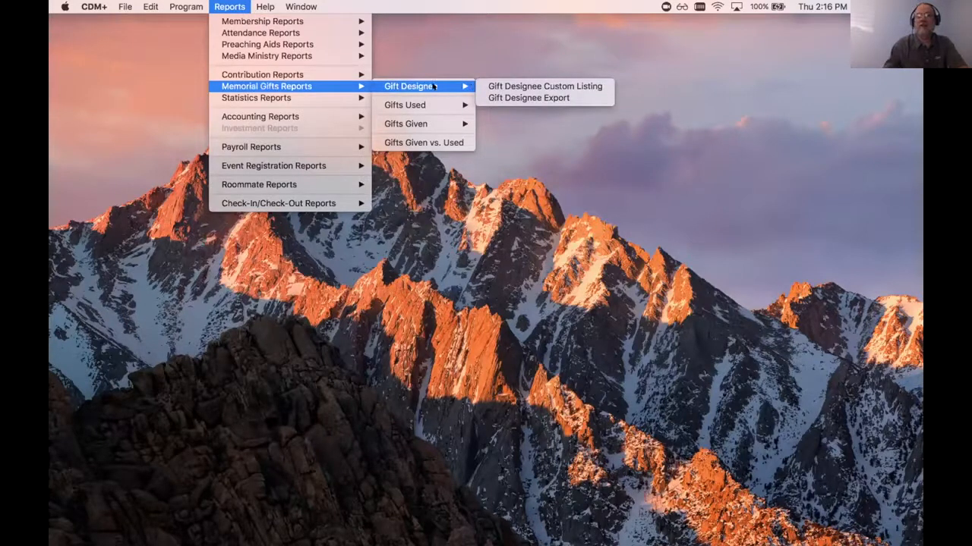
pyautogui.moveTo(402, 124)
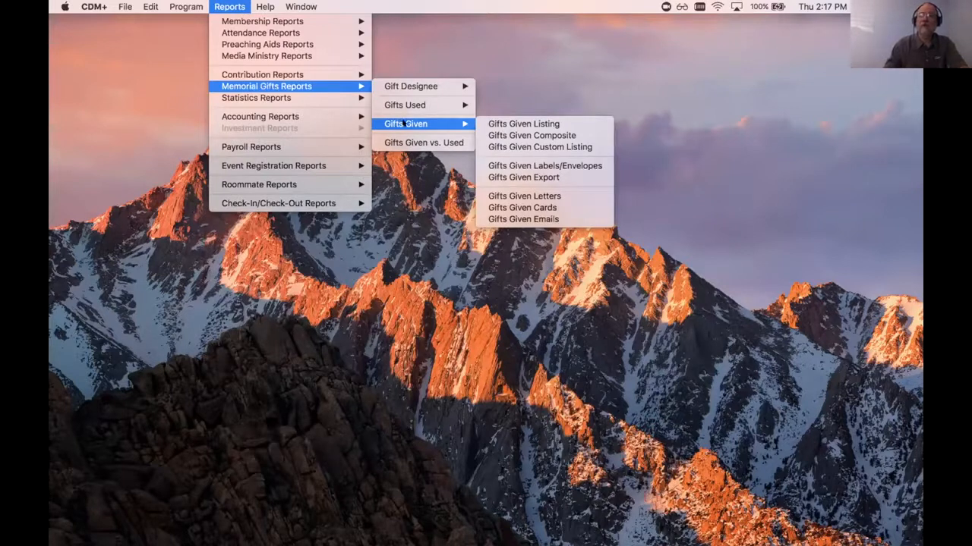
pyautogui.click(516, 134)
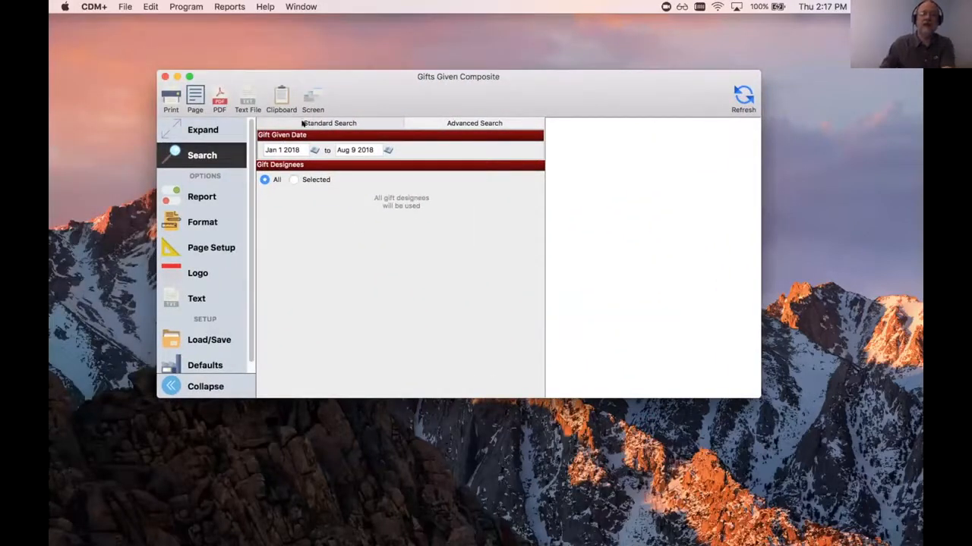
# - Include all gift designees in the report, review its sort options and display the report on screen
pyautogui.click(293, 179)
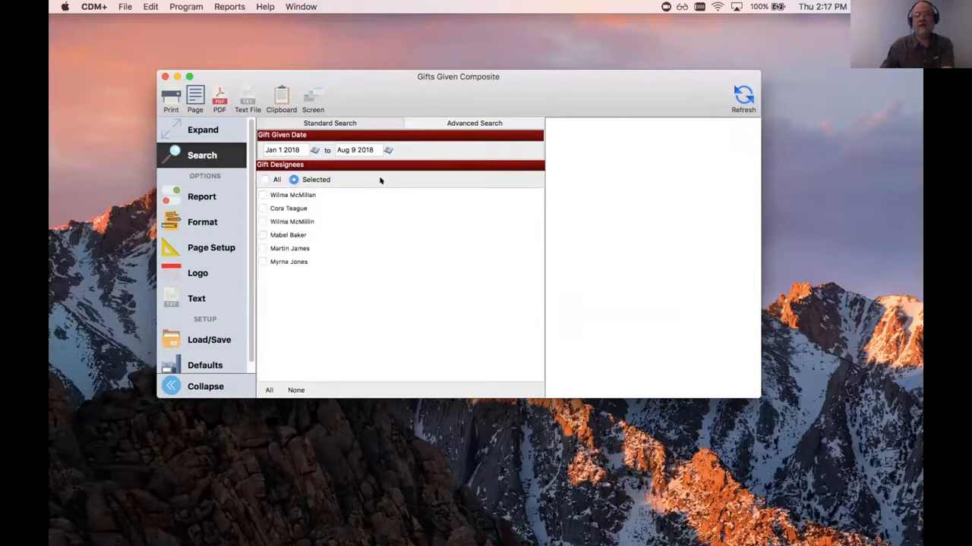
pyautogui.click(264, 180)
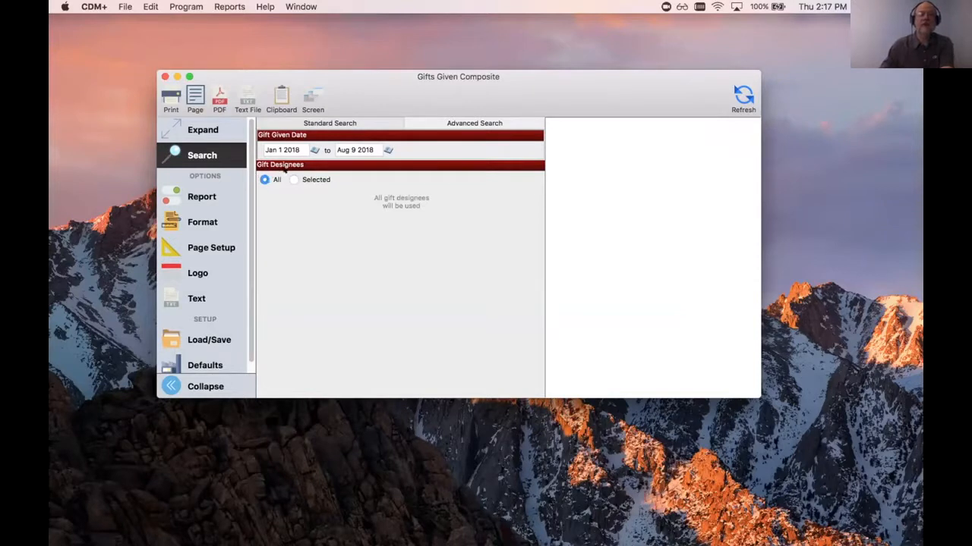
pyautogui.click(197, 191)
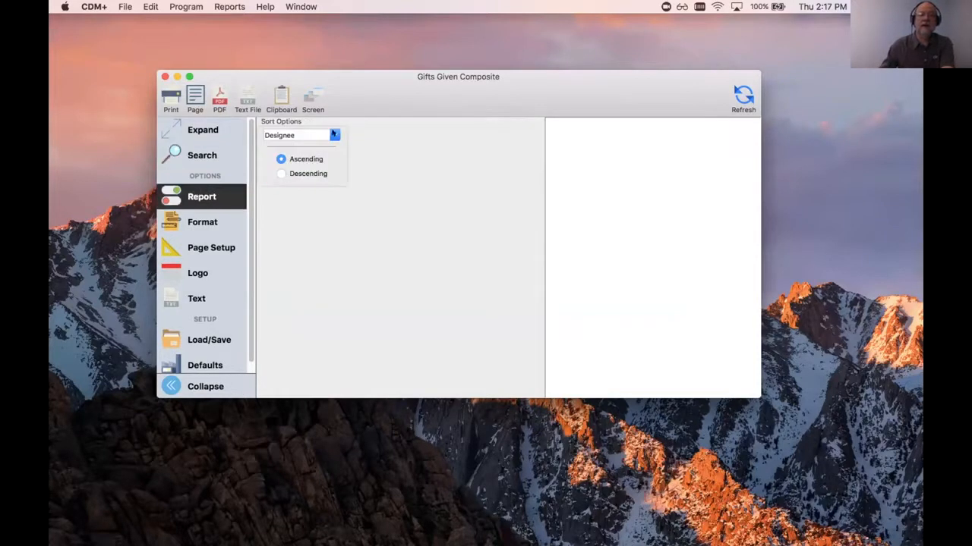
pyautogui.click(308, 94)
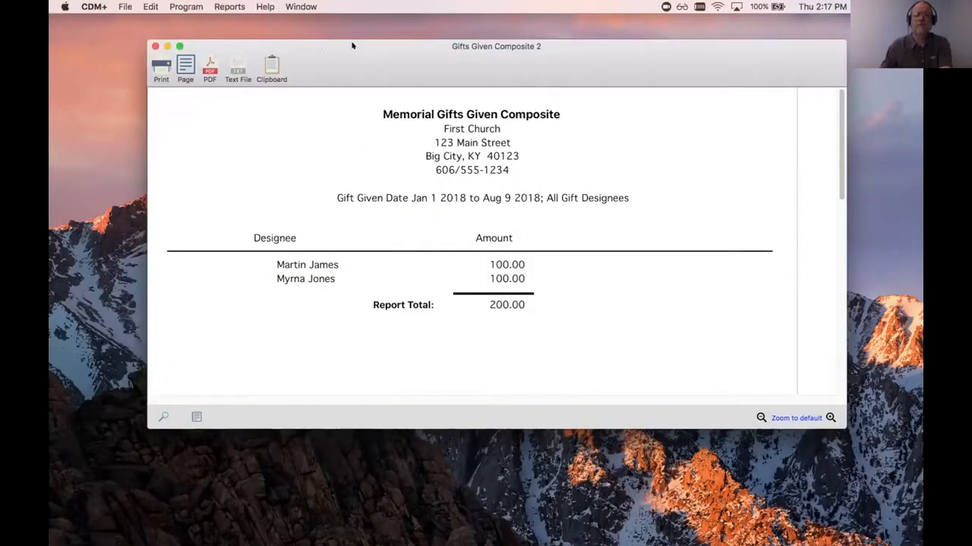
# - Close the Gifts Given Composite report and open the Gifts Given Listing report from the memorial gifts reports
pyautogui.click(154, 46)
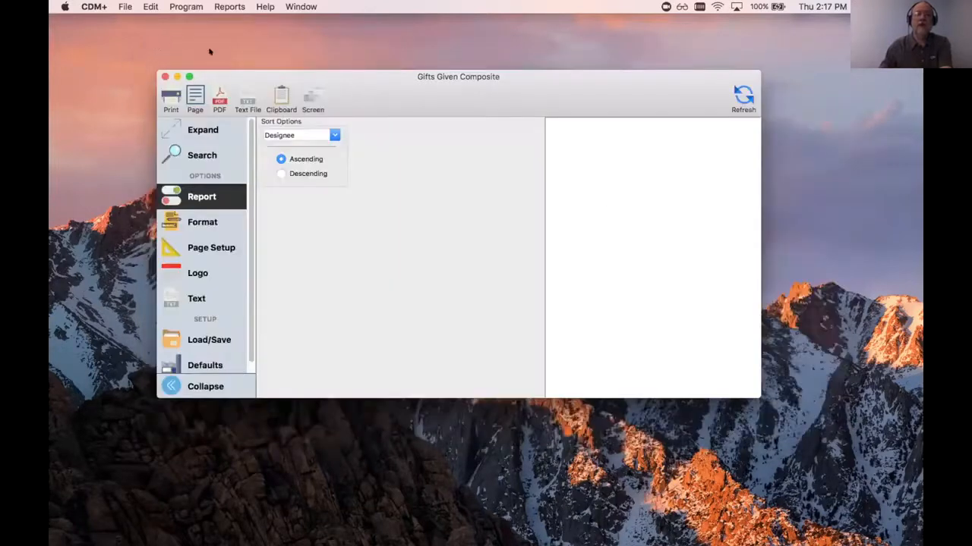
pyautogui.click(164, 76)
pyautogui.click(219, 6)
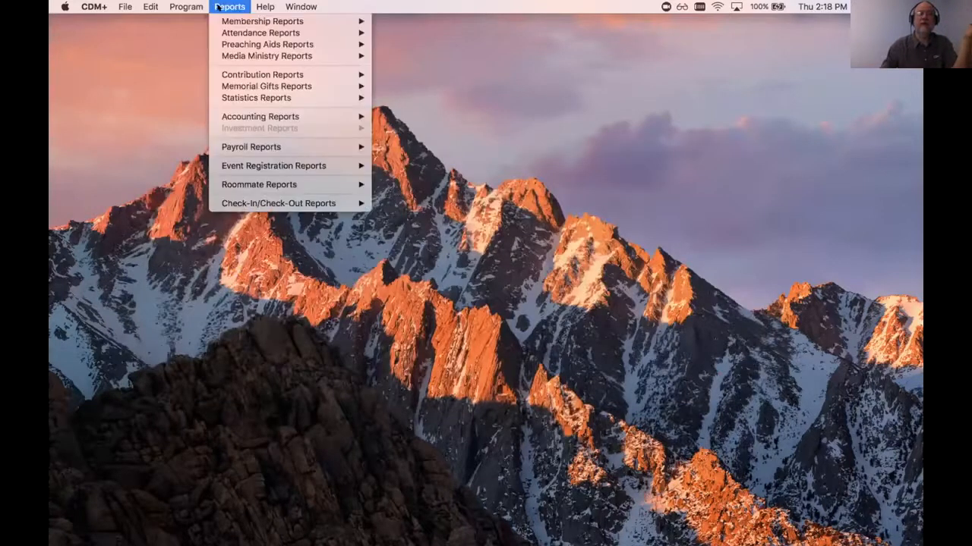
pyautogui.moveTo(237, 86)
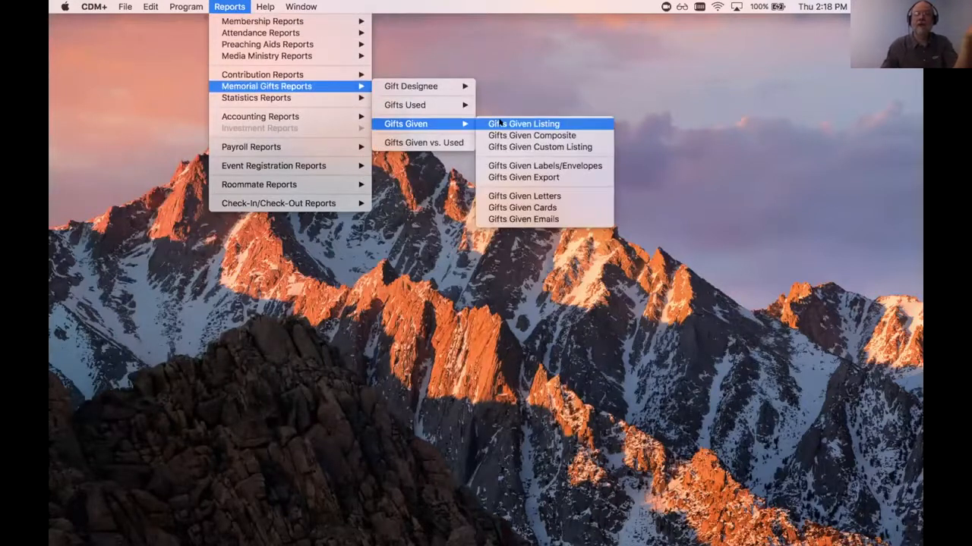
pyautogui.click(500, 123)
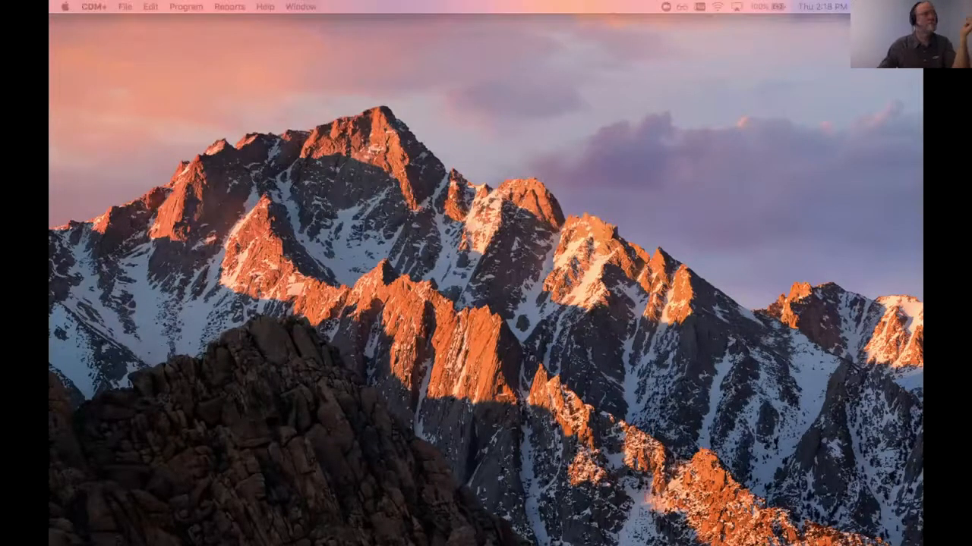
# - Set the listing's gift given date range to Jan 1 2018 through Dec 31 2018
pyautogui.click(226, 196)
pyautogui.click(226, 223)
pyautogui.click(262, 149)
pyautogui.write('12 31')
pyautogui.press('Tab')
pyautogui.write('12 31')
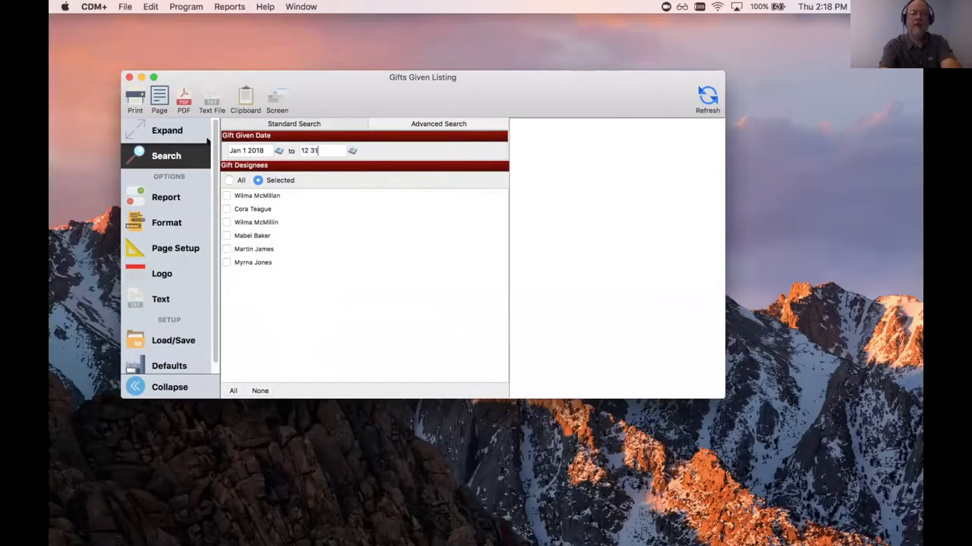
pyautogui.press('Tab')
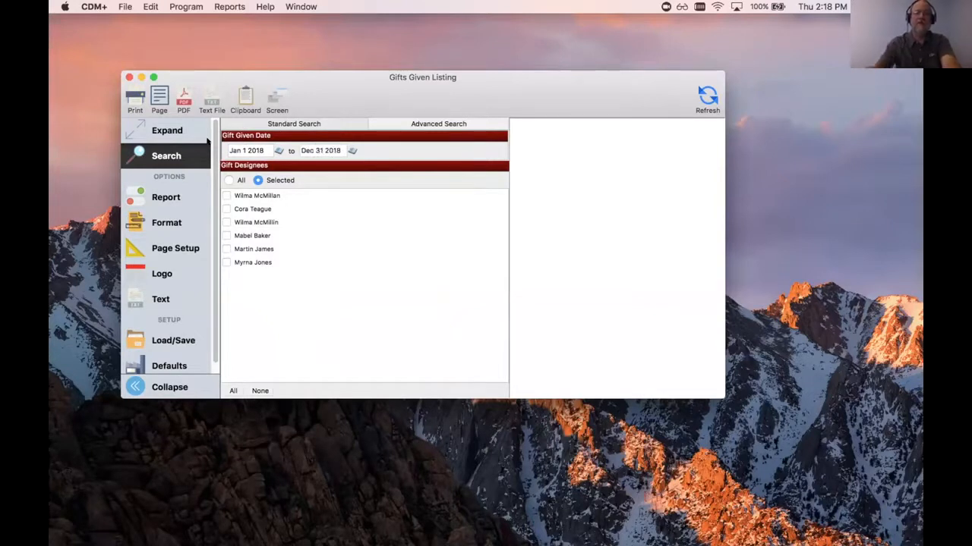
# - Include only the newly added designee in the listing, review its sort and display options and generate the report preview
pyautogui.click(226, 262)
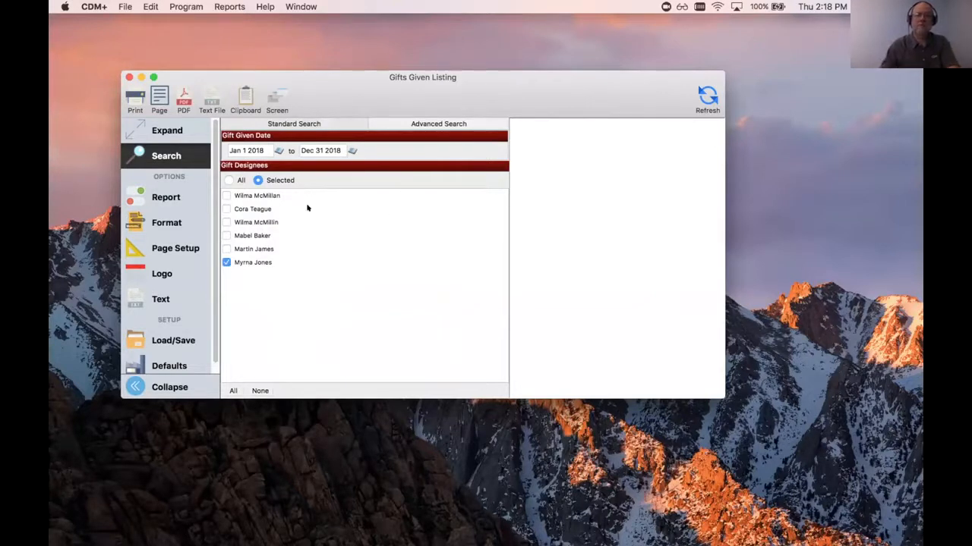
pyautogui.click(163, 194)
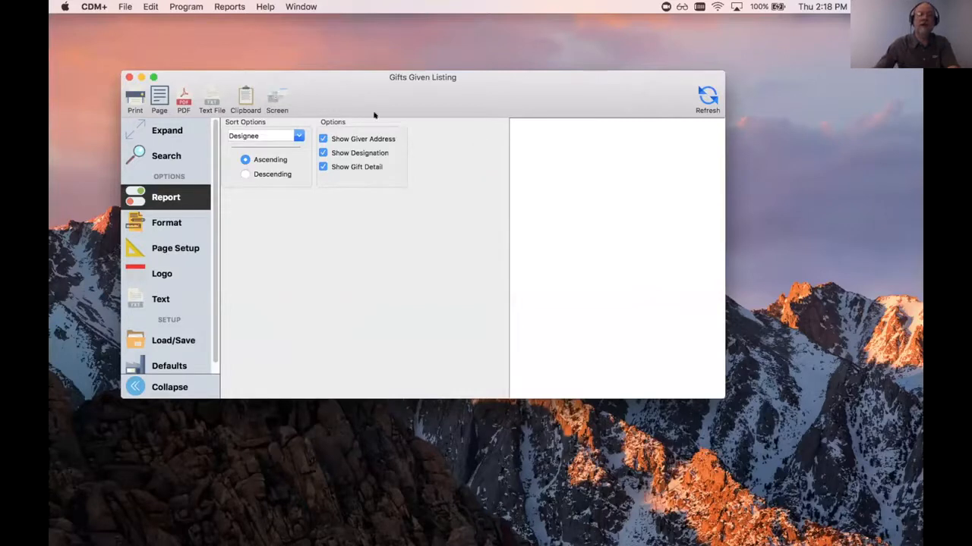
pyautogui.click(705, 94)
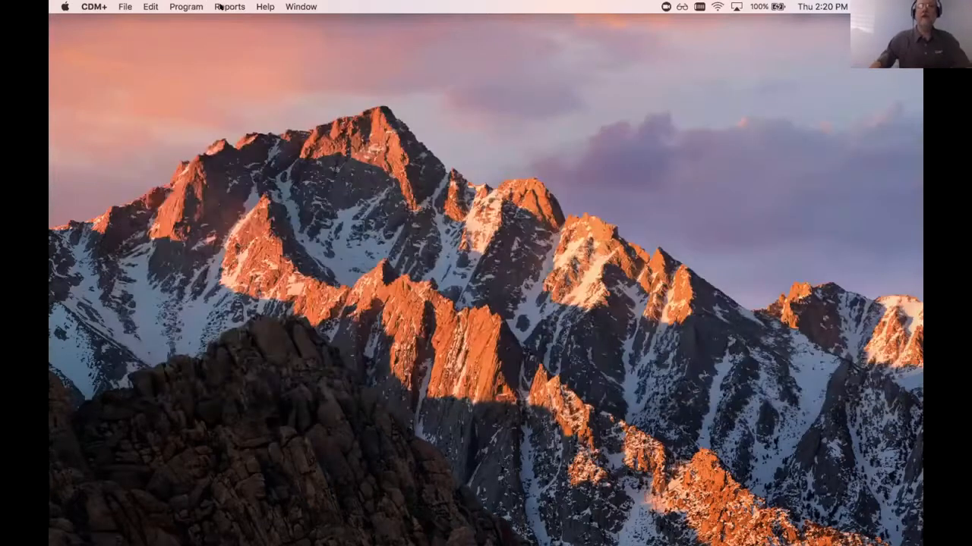
pyautogui.click(222, 6)
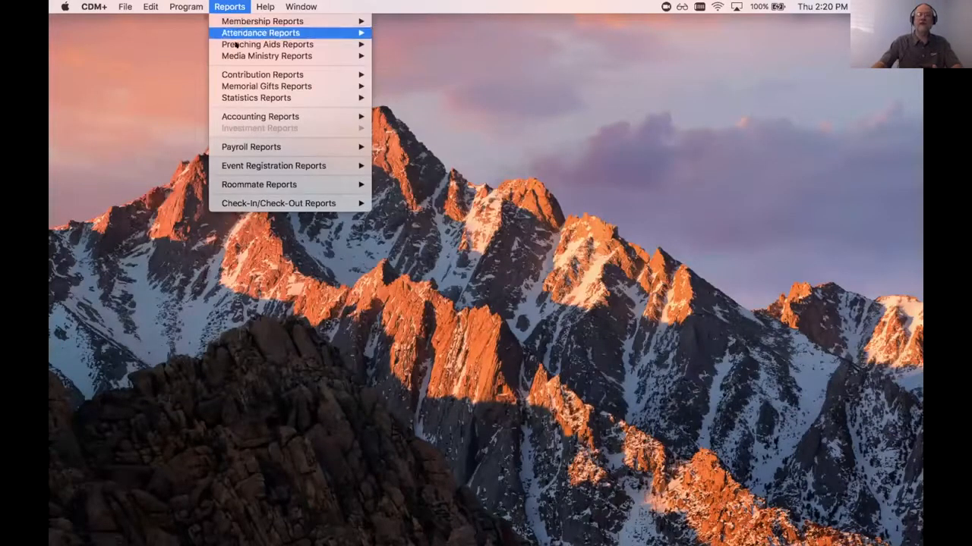
pyautogui.moveTo(246, 86)
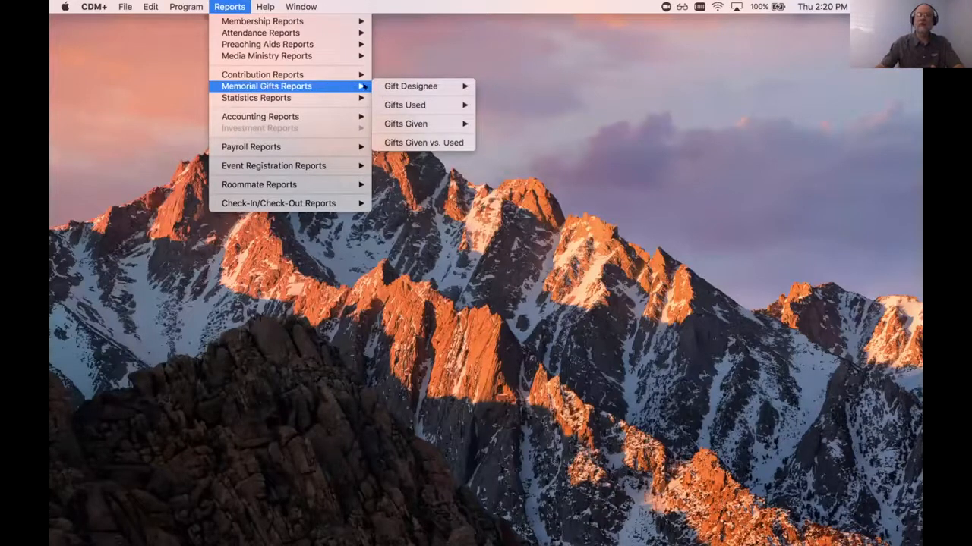
pyautogui.moveTo(402, 123)
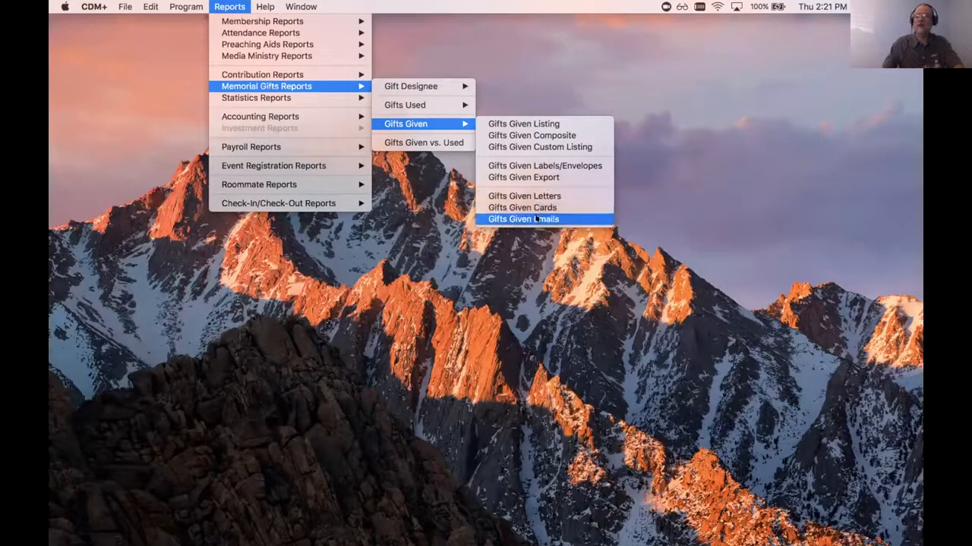
pyautogui.click(343, 46)
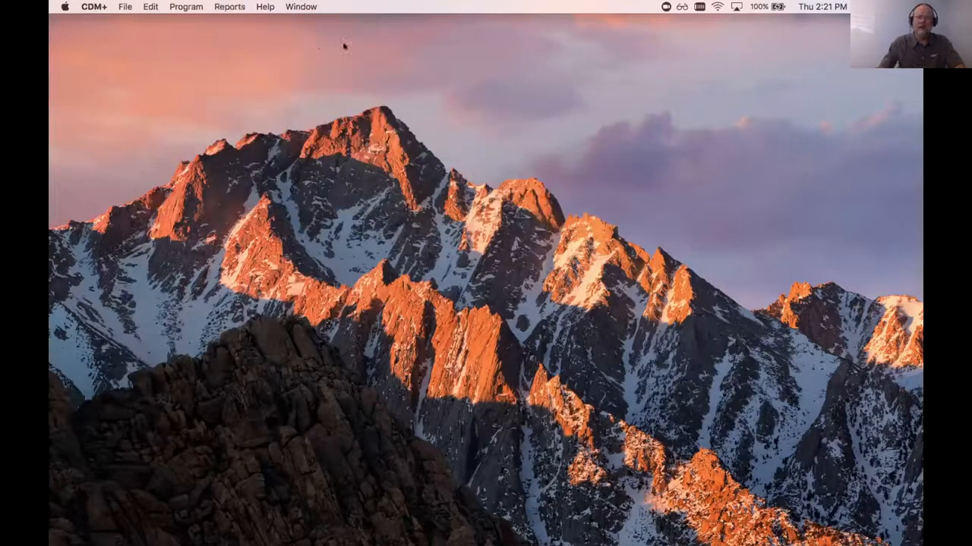
# - Open the Gifts Used records of the memorial gifts program
pyautogui.click(219, 7)
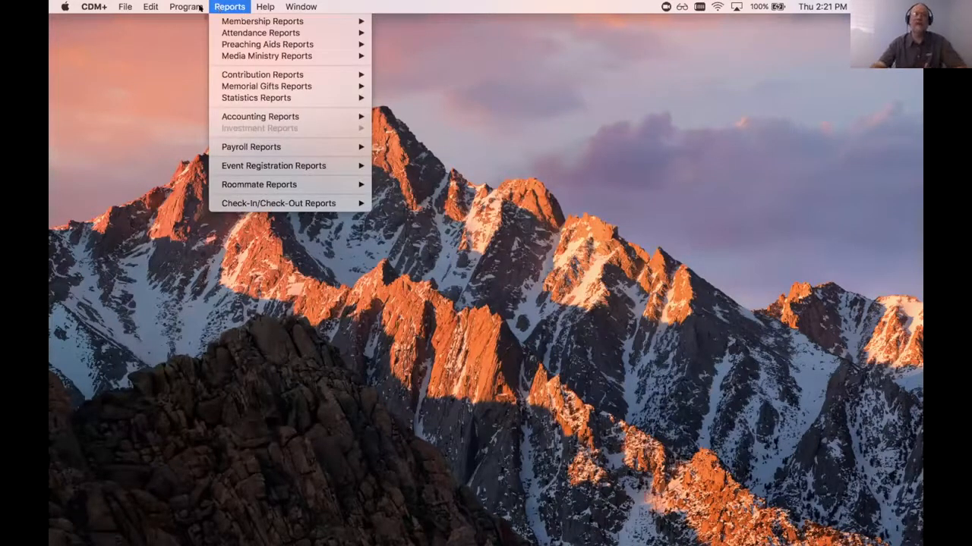
pyautogui.moveTo(191, 7)
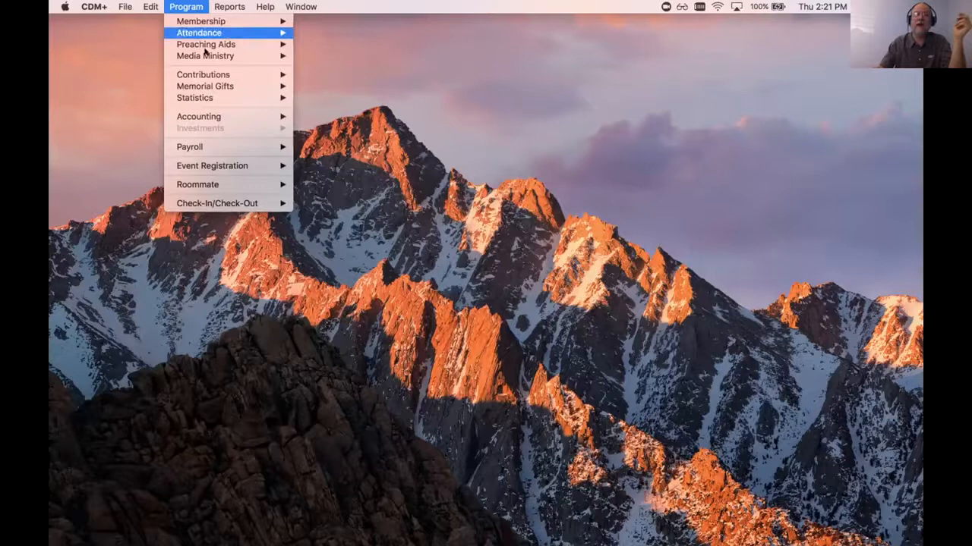
pyautogui.moveTo(212, 86)
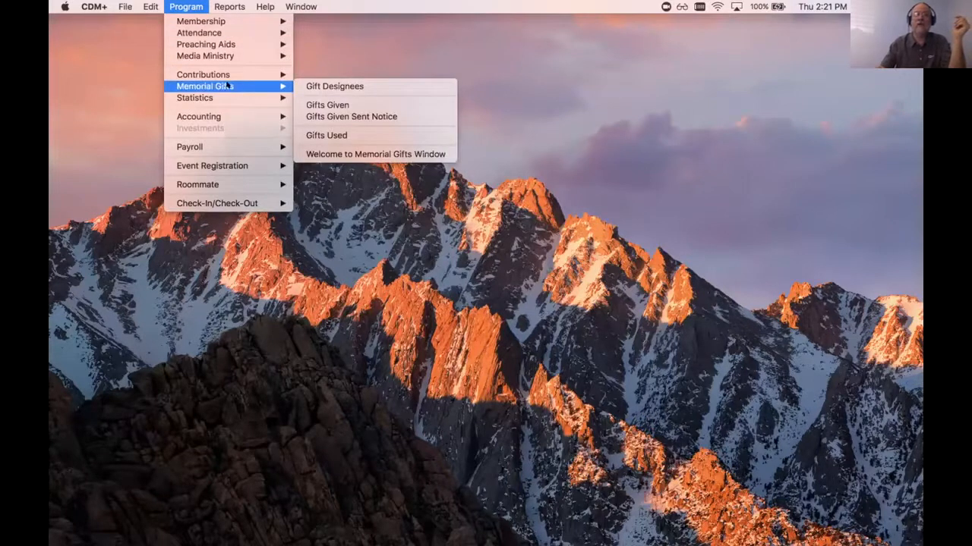
pyautogui.click(317, 134)
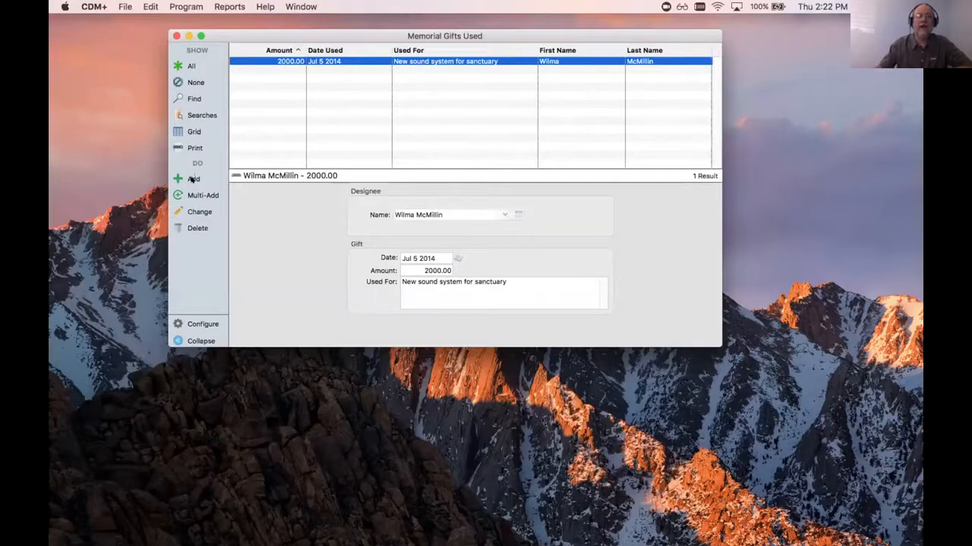
# - Add a new memorial gift used record and assign the newly added designee to it
pyautogui.click(193, 178)
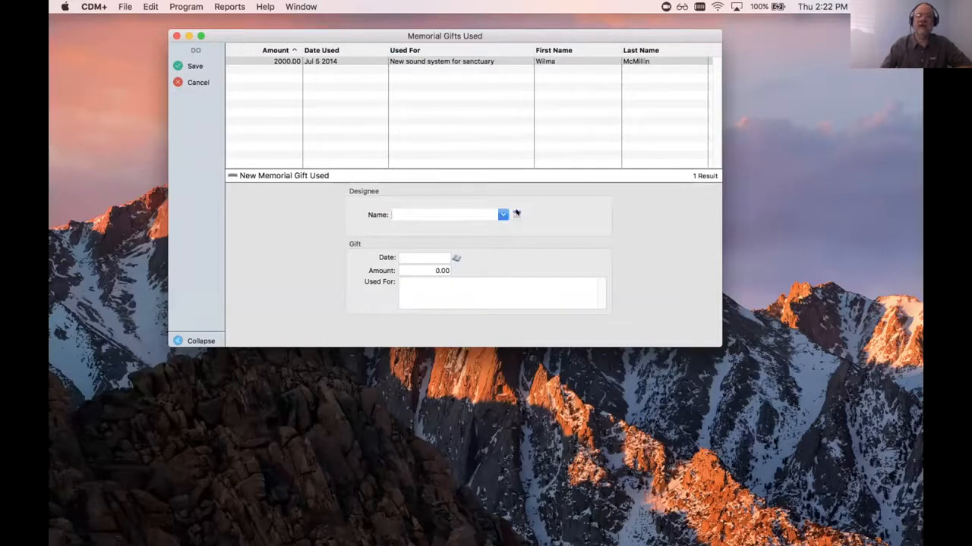
pyautogui.click(516, 214)
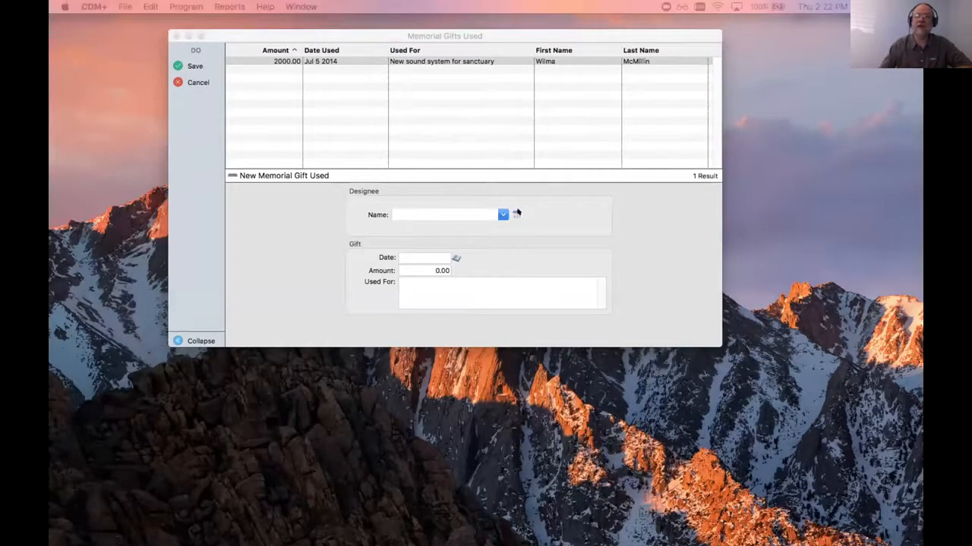
pyautogui.doubleClick(481, 159)
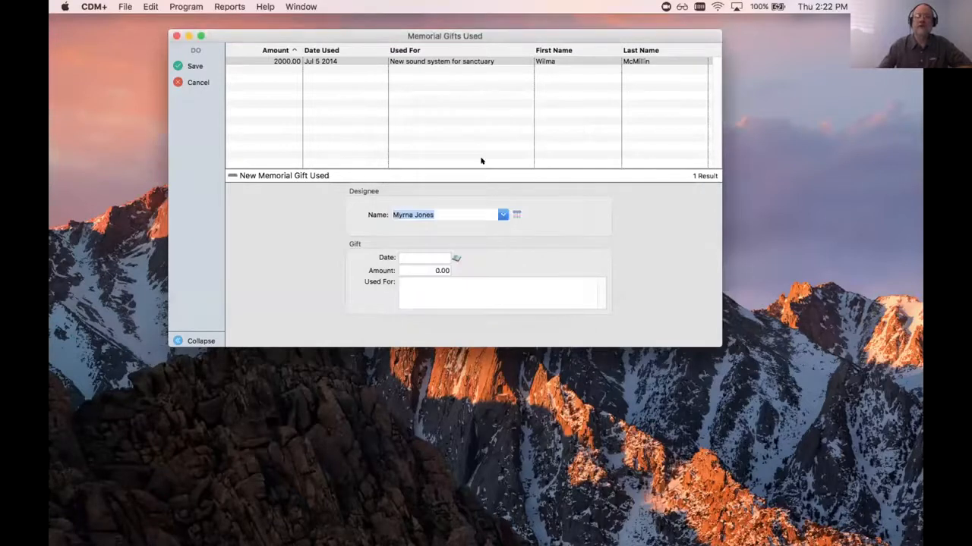
# - Date the used gift Aug 9 2018 and set its amount to 200.00
pyautogui.click(456, 258)
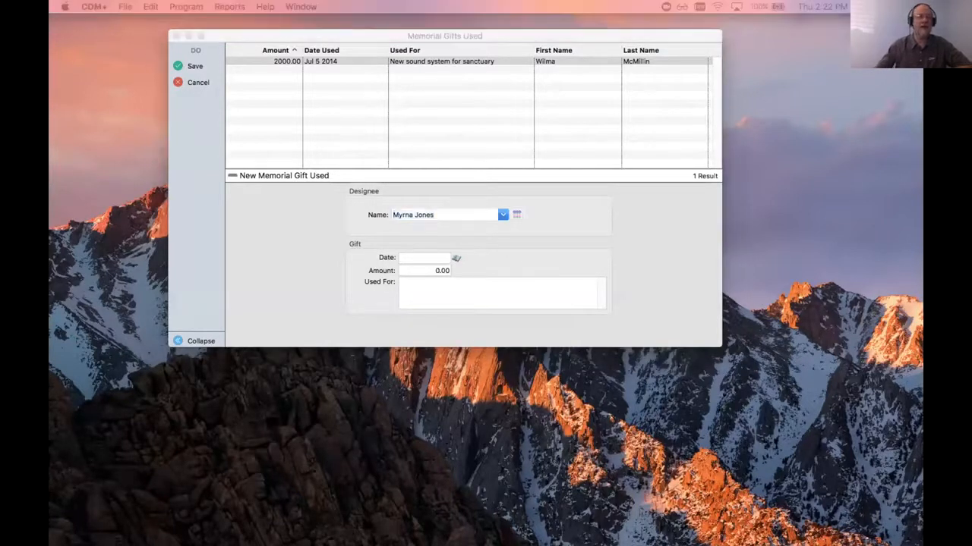
pyautogui.click(588, 288)
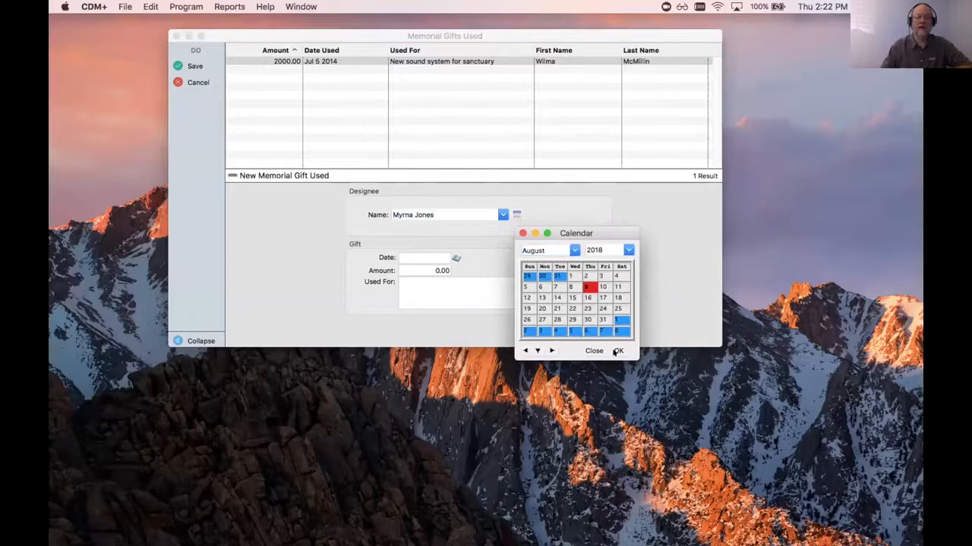
pyautogui.click(617, 351)
pyautogui.click(447, 270)
pyautogui.write('200.00')
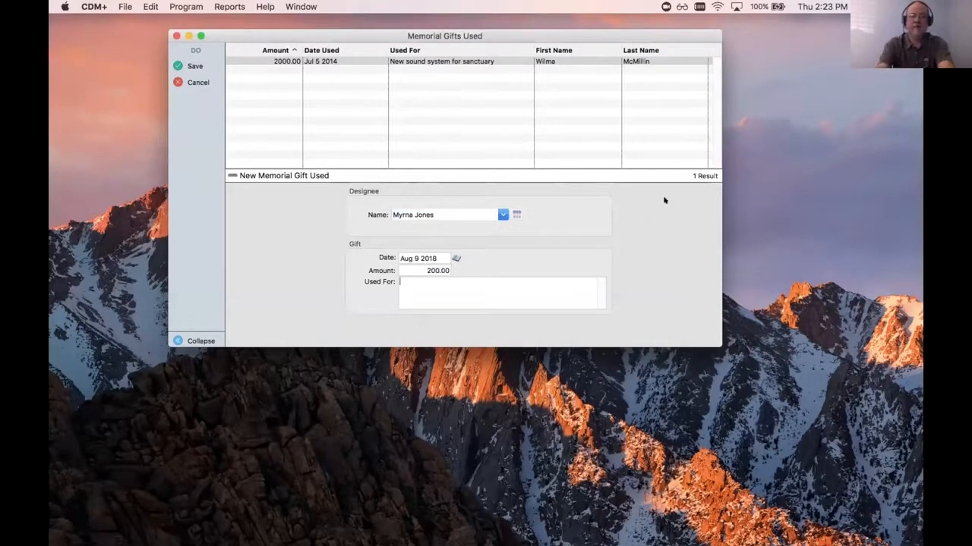
pyautogui.write('Added to')
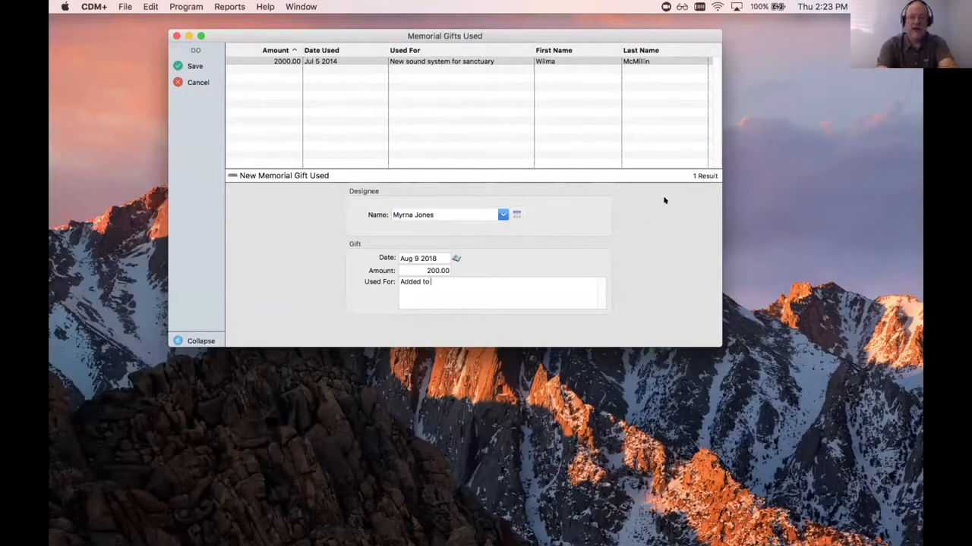
pyautogui.write(" the Parlor Fund in Myrna's honor")
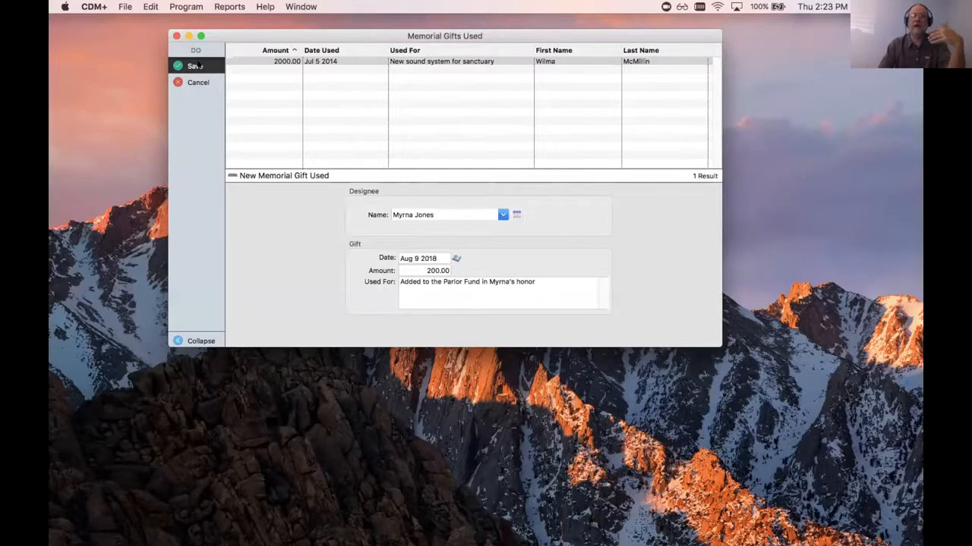
# - Describe the gift's use as added to the Parlor Fund in the designee's honor and save the record
pyautogui.click(196, 66)
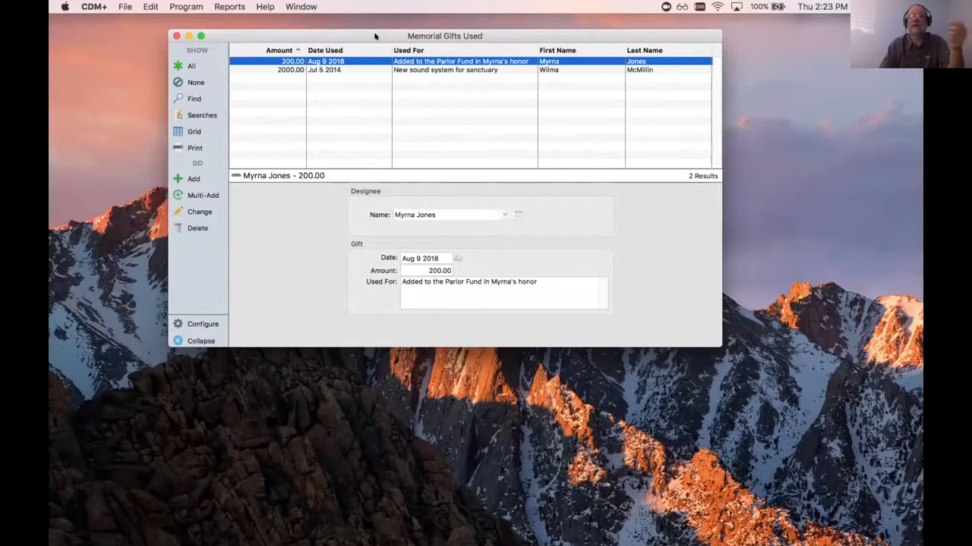
# - Open the Gifts Used Listing report from the memorial gifts reports
pyautogui.click(229, 6)
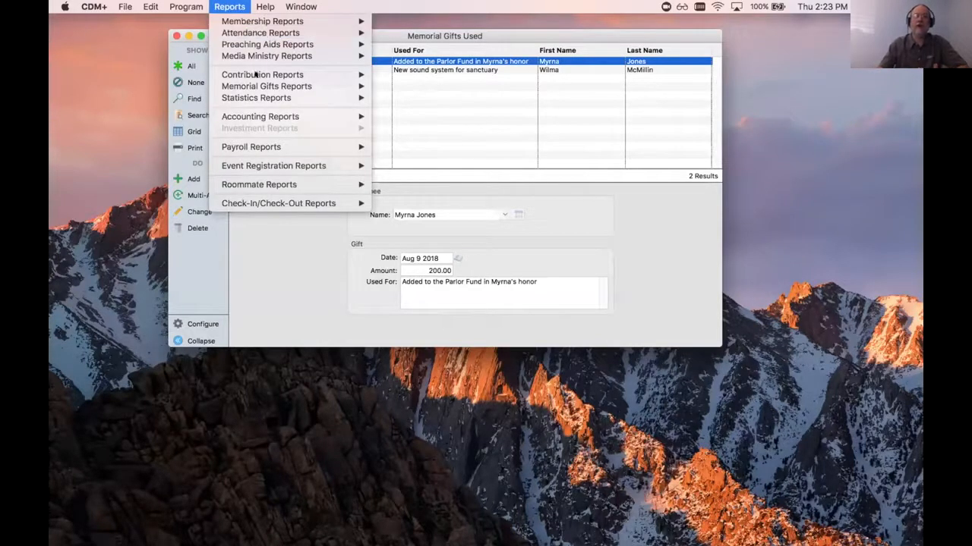
pyautogui.moveTo(267, 88)
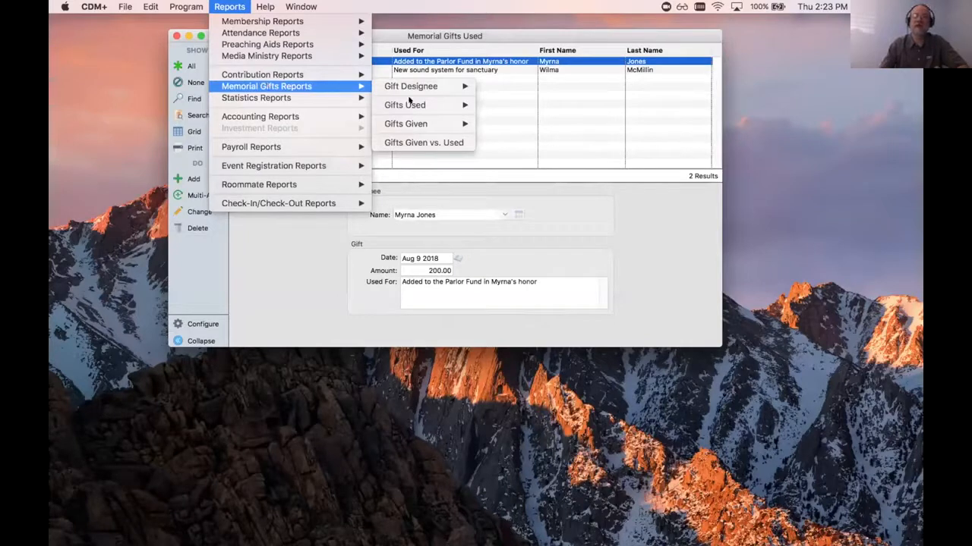
pyautogui.moveTo(410, 101)
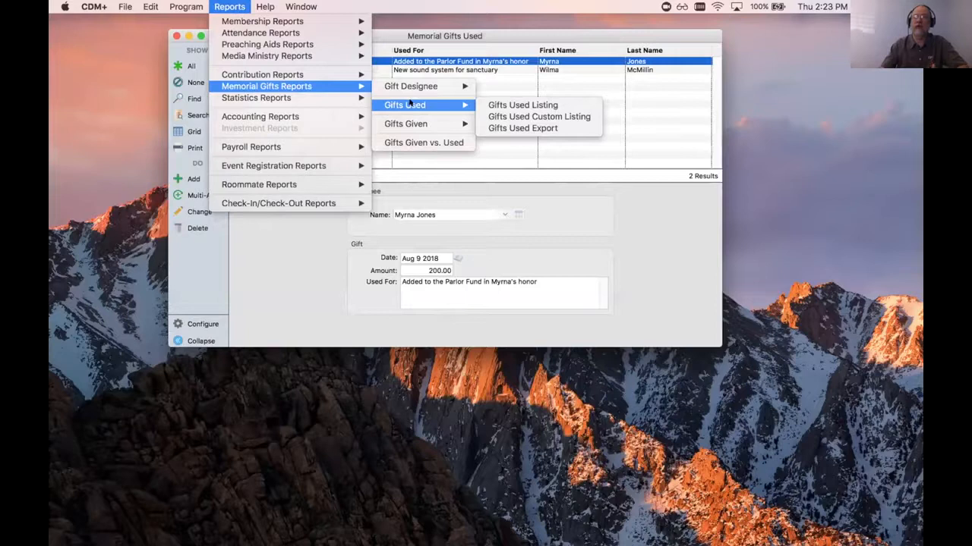
pyautogui.click(501, 104)
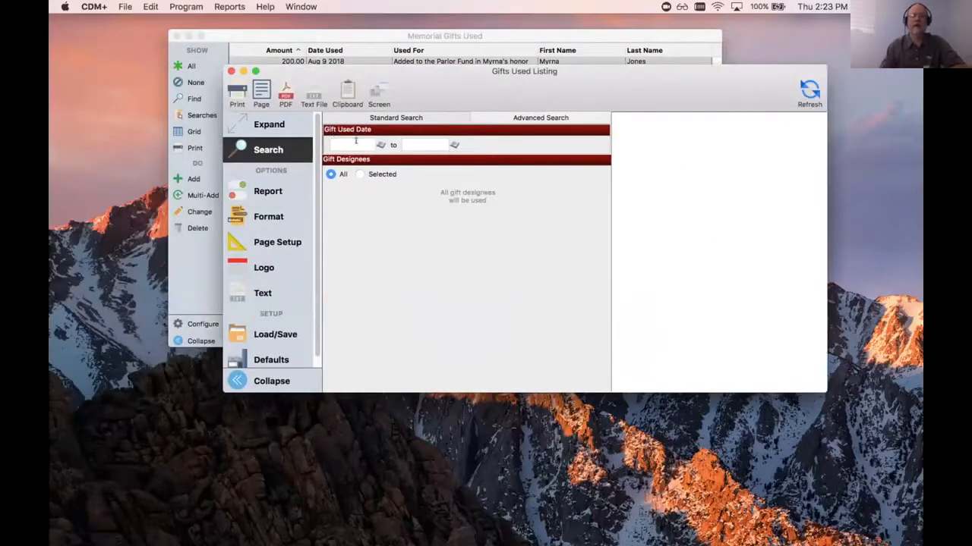
# - Set the report's gift used date range to Jan 1 2018 through Dec 31 2018
pyautogui.click(355, 142)
pyautogui.write('1 1 18')
pyautogui.press('Tab')
pyautogui.write('12 31')
pyautogui.press('Tab')
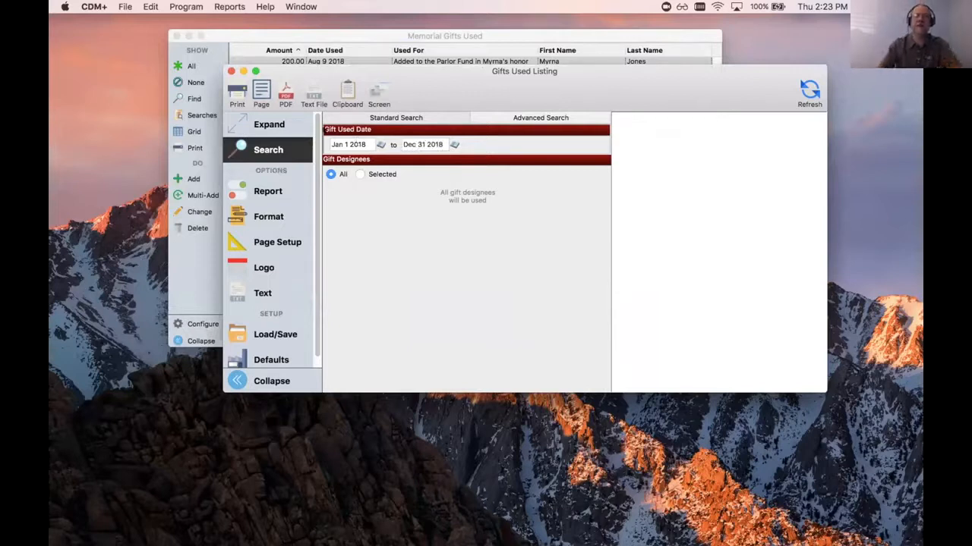
# - Limit the Gifts Used Listing to the newly added designee and generate an enlarged report preview
pyautogui.click(358, 174)
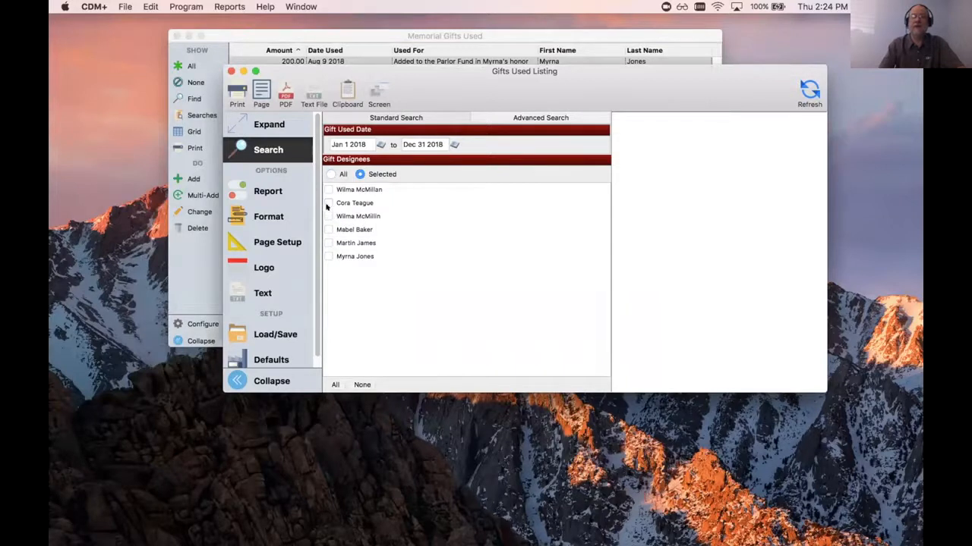
pyautogui.click(329, 256)
pyautogui.click(809, 92)
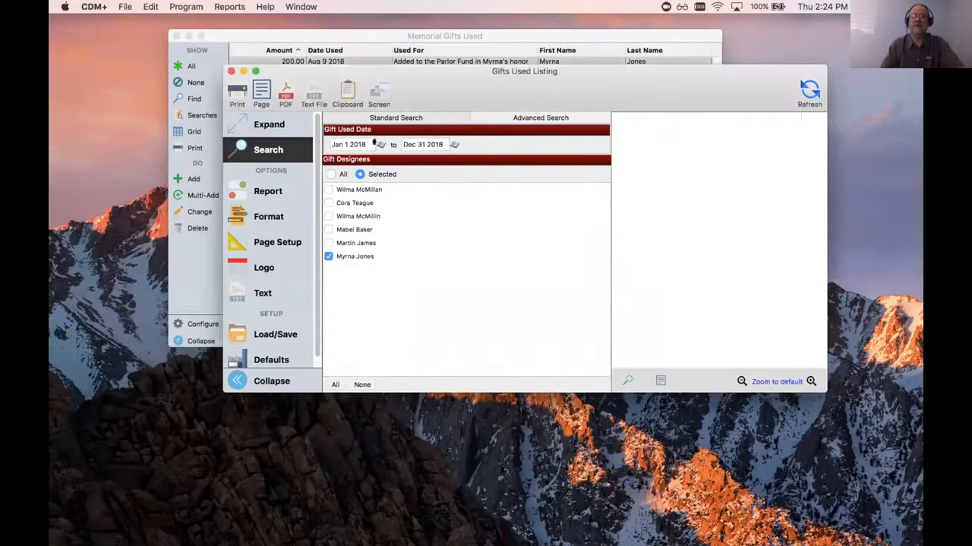
pyautogui.click(809, 380)
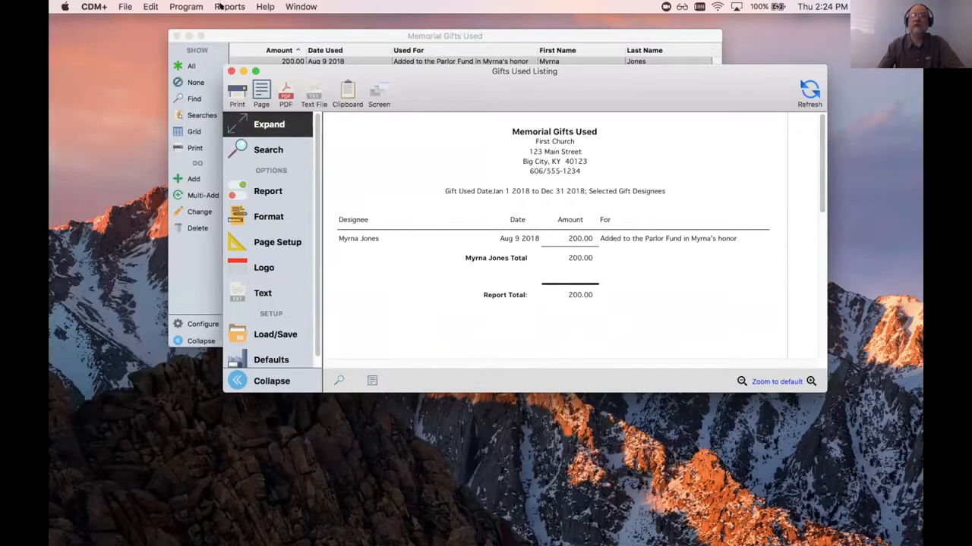
# - Close the Gifts Used Listing and open the Gifts Given vs. Used report
pyautogui.press('super+w')
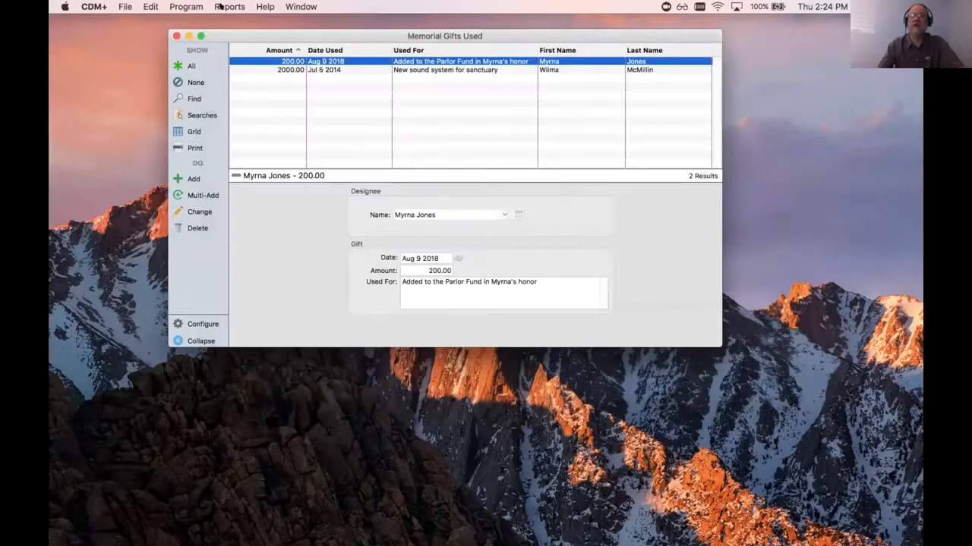
pyautogui.click(219, 6)
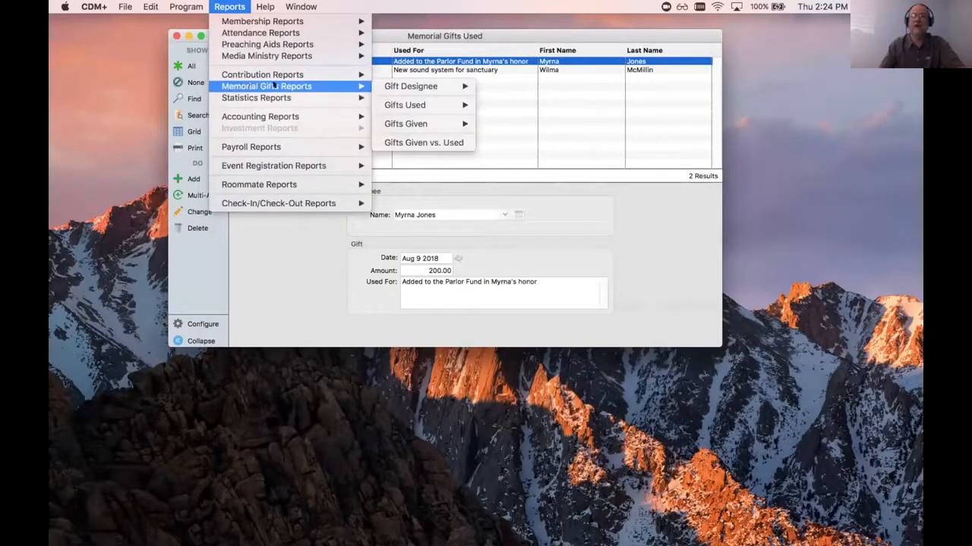
pyautogui.click(401, 142)
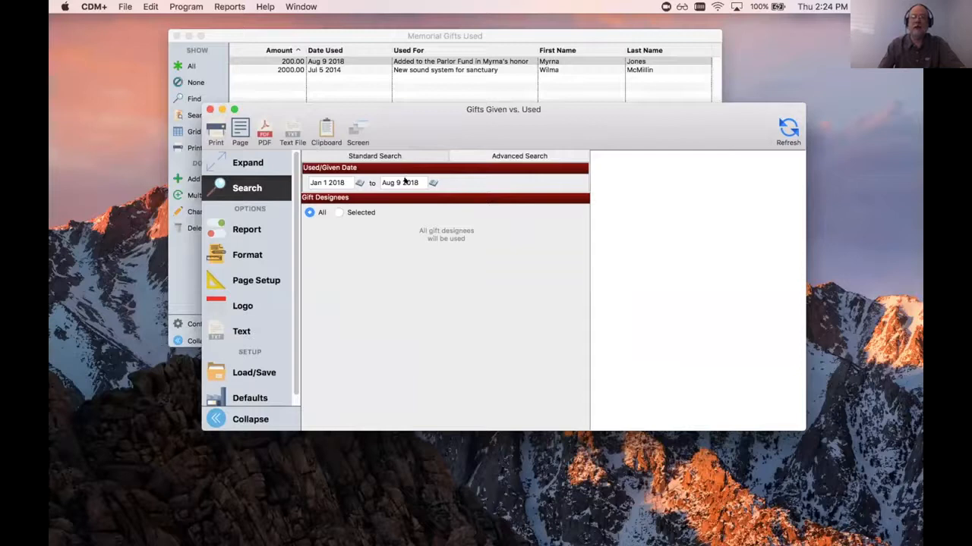
# - Generate the Gifts Given vs. Used report for all gift designees from Jan 1 2018 to Aug 9 2018
pyautogui.moveTo(419, 181); pyautogui.dragTo(346, 181)
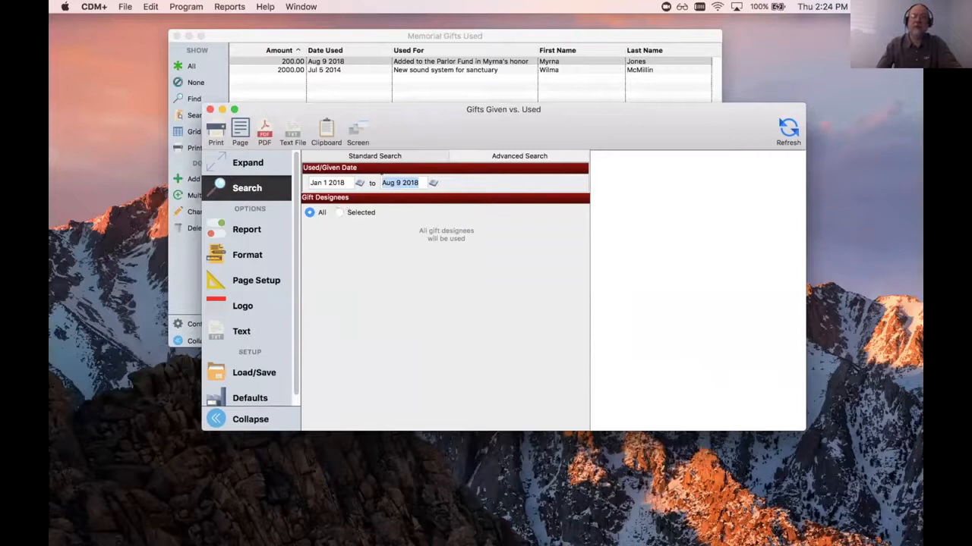
pyautogui.click(339, 213)
pyautogui.click(309, 212)
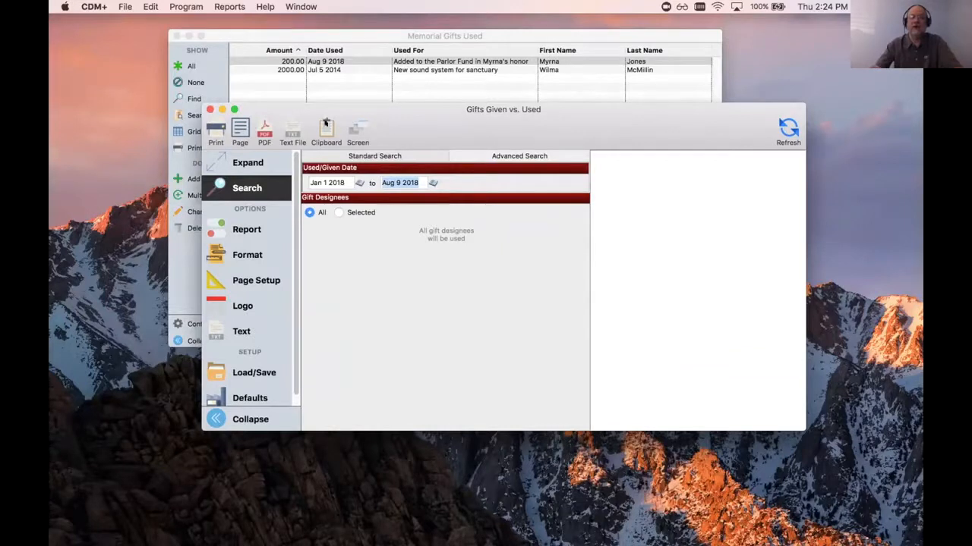
pyautogui.click(789, 129)
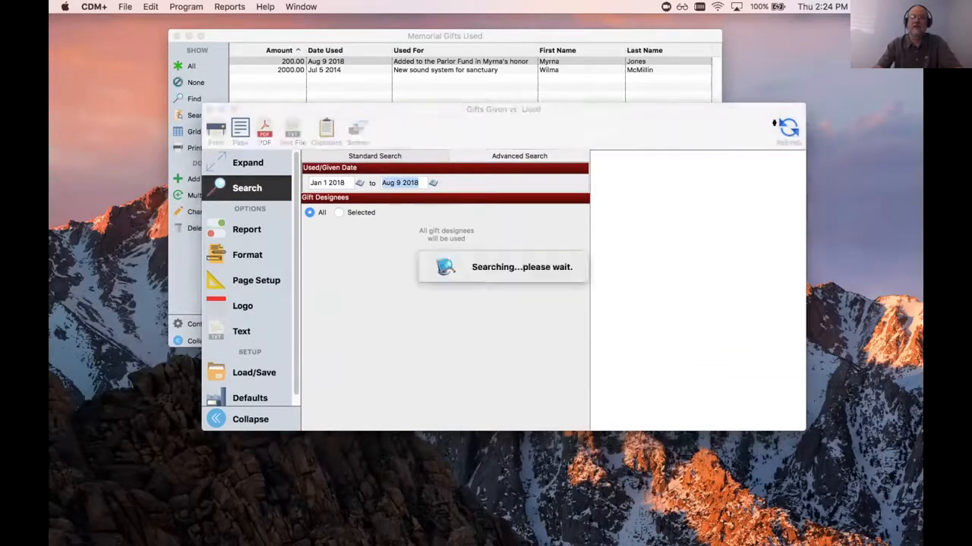